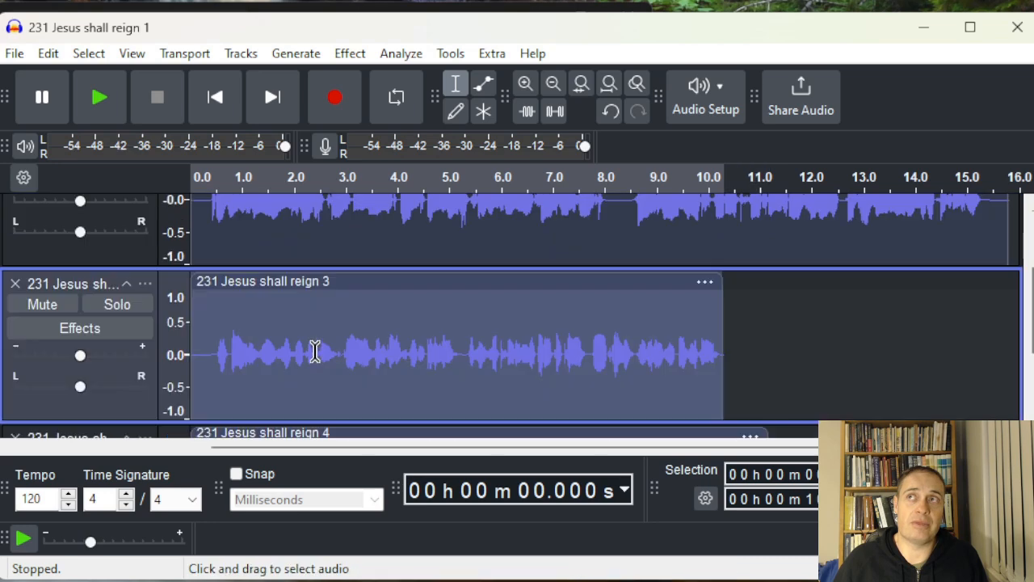
Shrink the heights of the third and fourth tracks and enlarge the first track's height
scroll(315, 258, "down", 1)
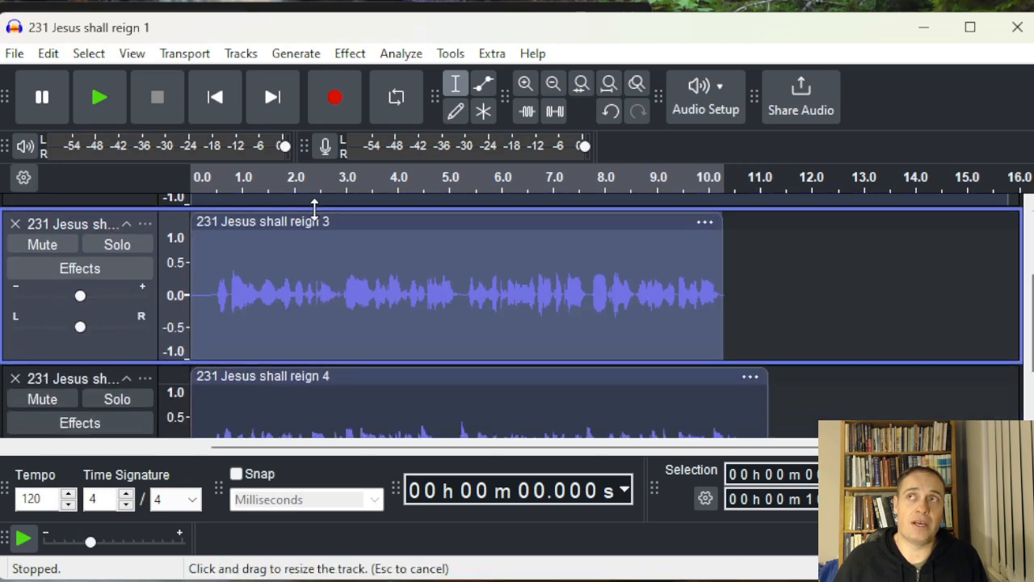
scroll(332, 369, "up", 2)
scroll(326, 351, "down", 2)
left_click_drag(321, 325, 323, 254)
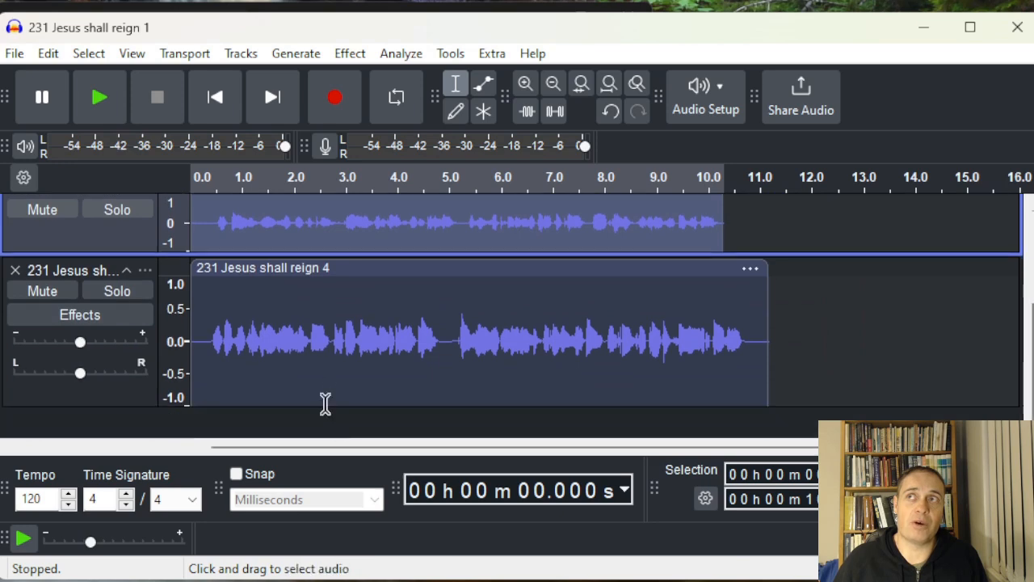
left_click_drag(326, 406, 318, 346)
scroll(318, 357, "up", 3)
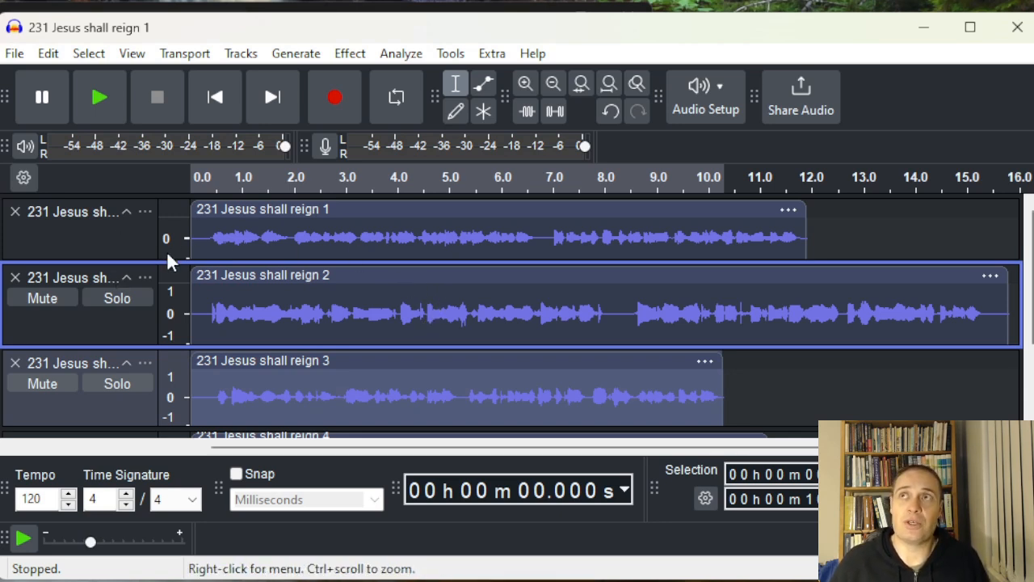
left_click_drag(232, 260, 218, 308)
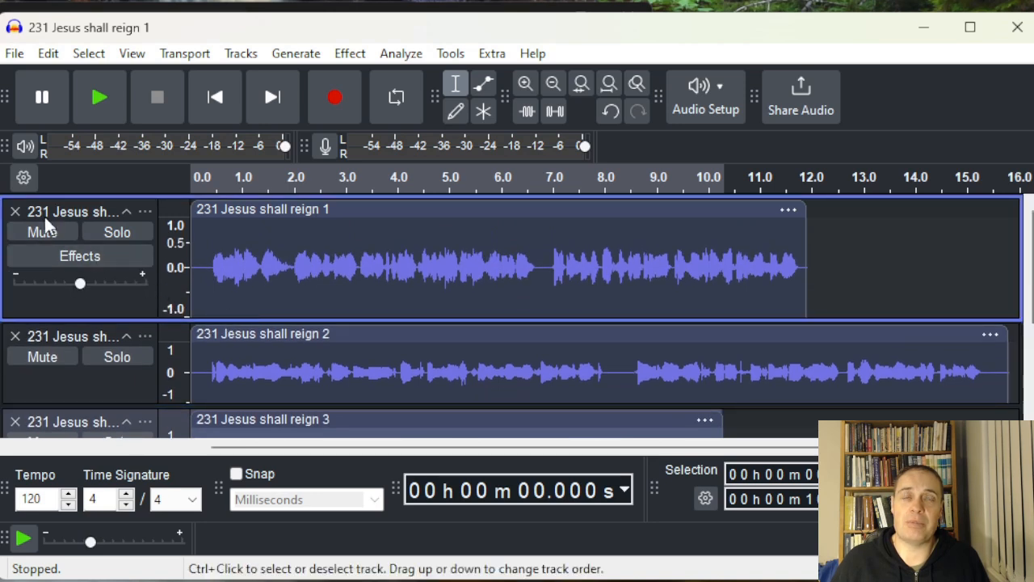
Solo the second track and enlarge its height
left_click(113, 232)
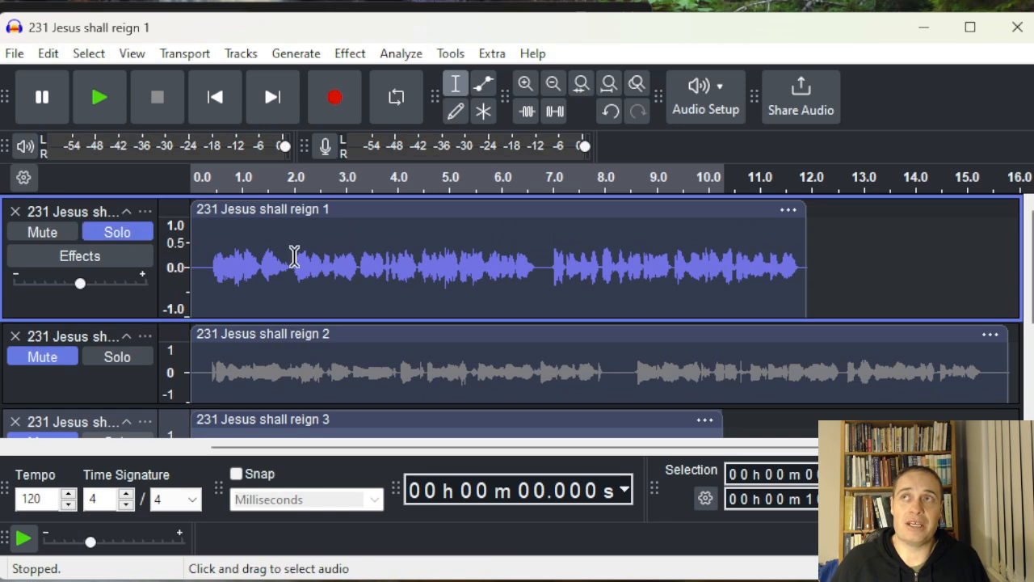
left_click(116, 231)
left_click(127, 358)
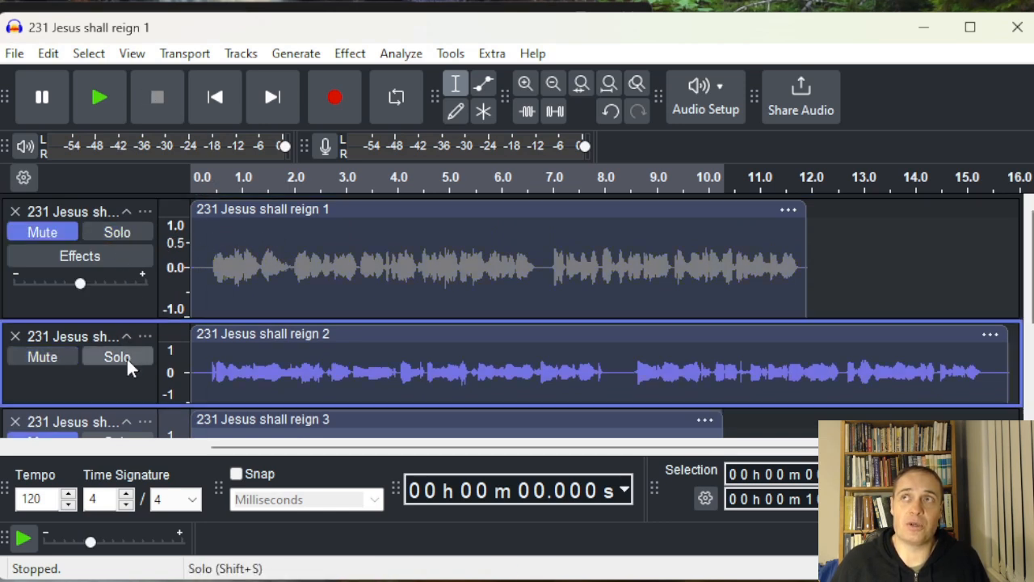
scroll(242, 340, "down", 2)
left_click_drag(277, 341, 275, 408)
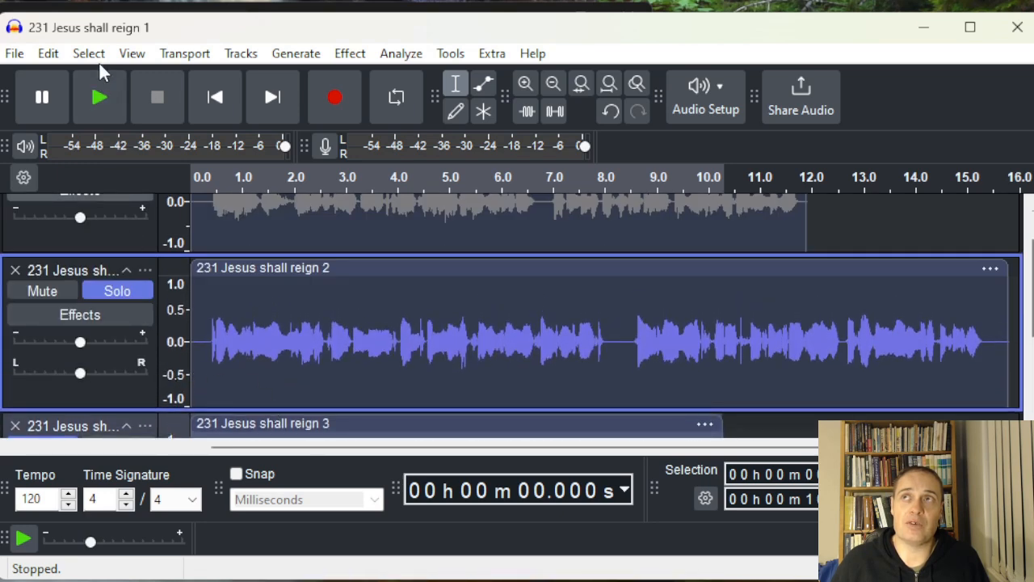
Play back the soloed second track, stop it, and turn its solo off
left_click(100, 95)
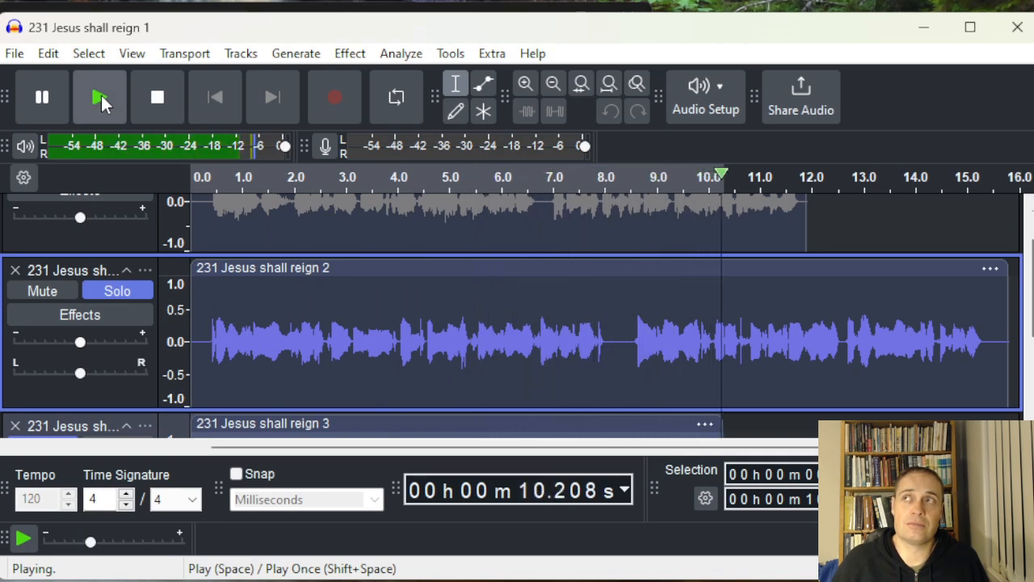
left_click(100, 96)
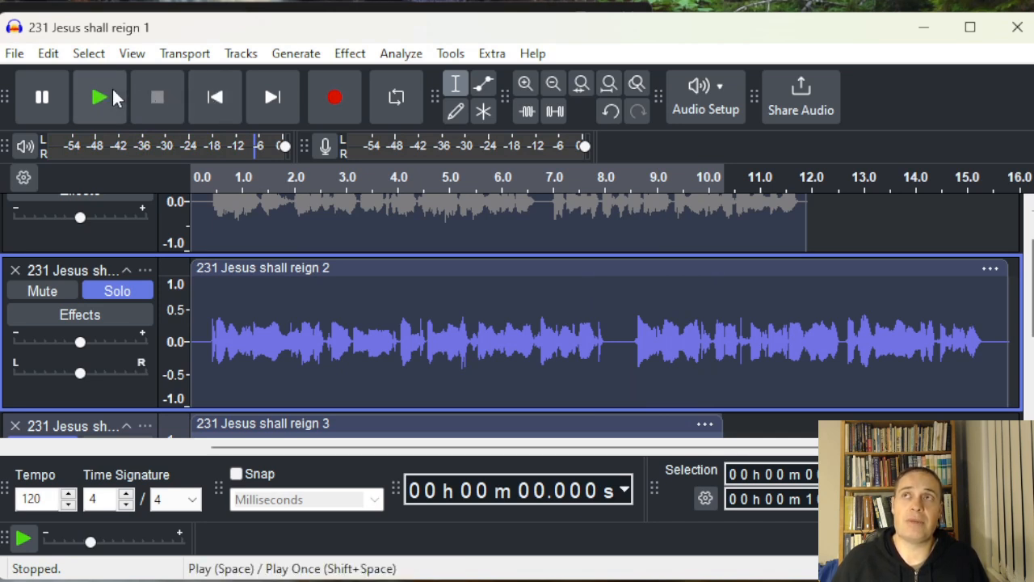
left_click(608, 320)
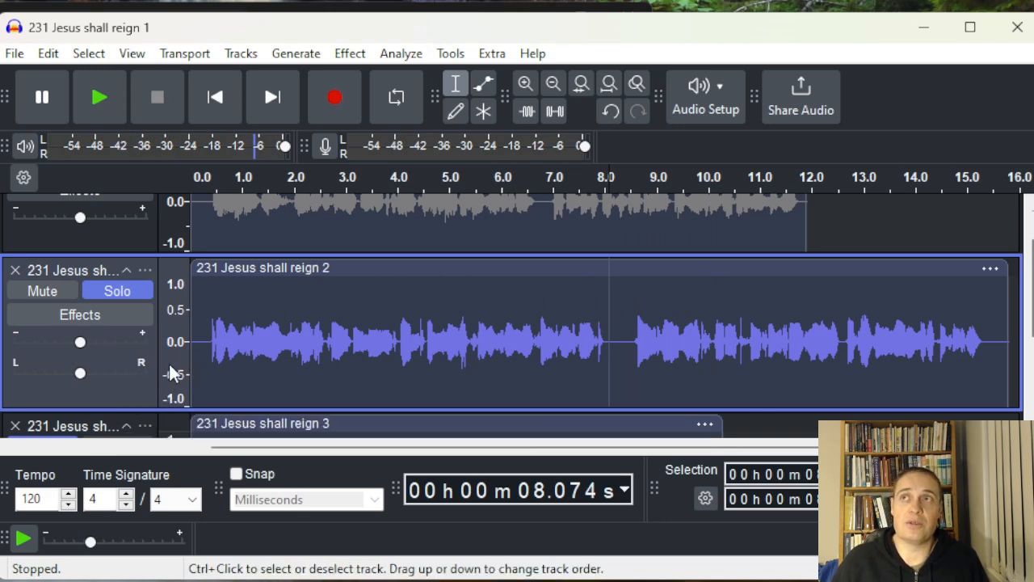
left_click(110, 290)
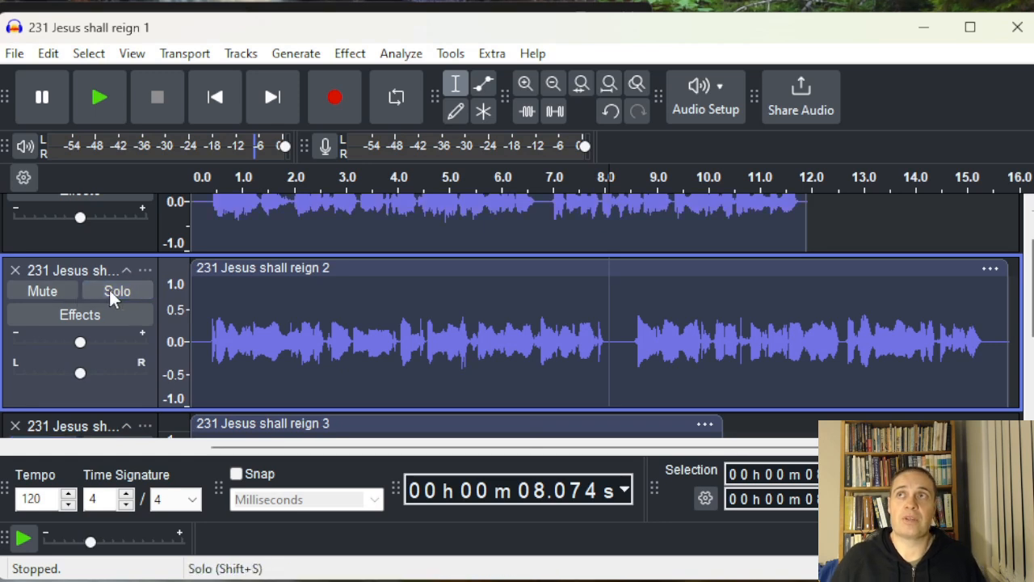
Select all audio and apply Change Pitch with a percent change of -15
key("ctrl+a")
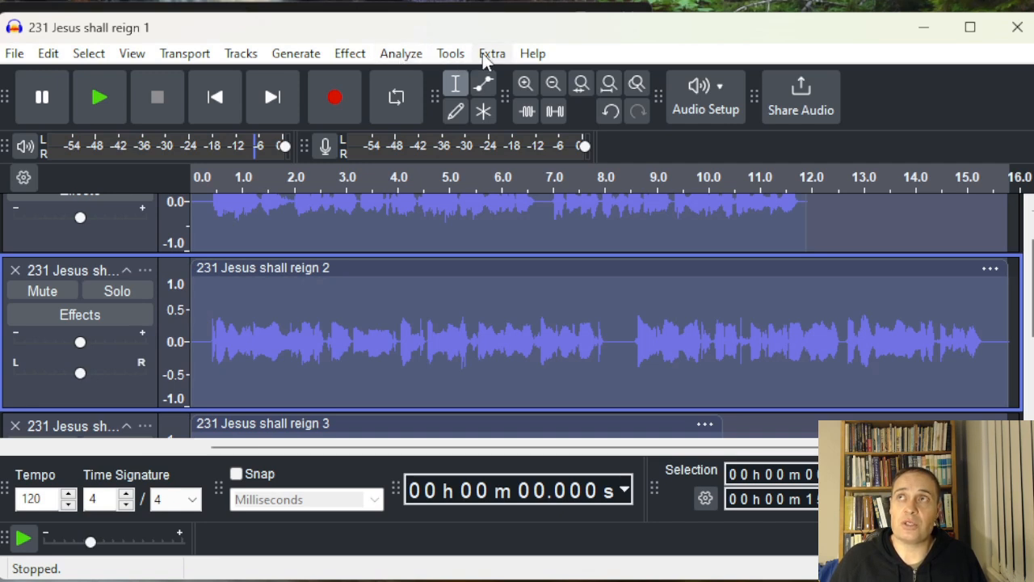
left_click(441, 53)
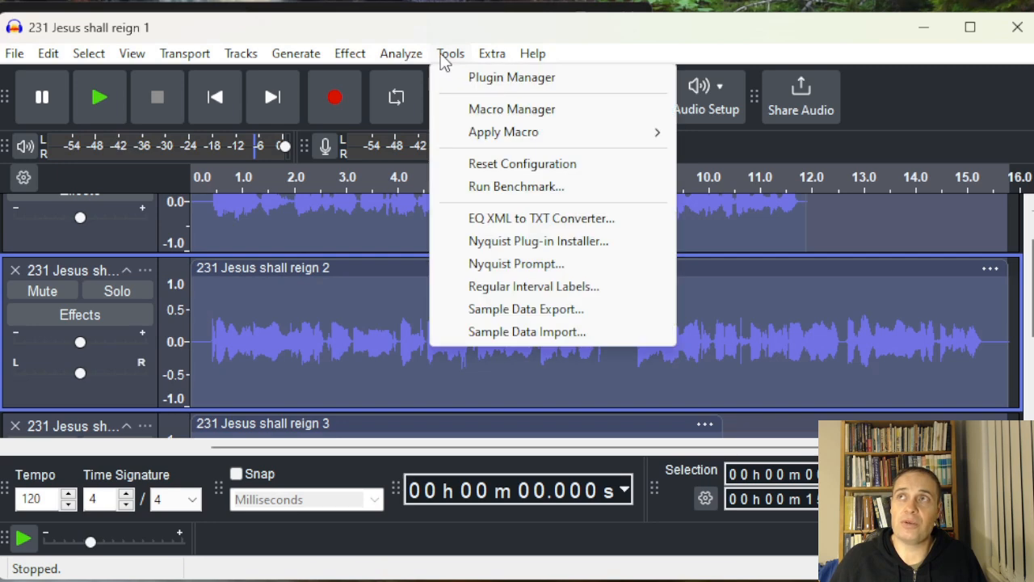
mouse_move(425, 55)
mouse_move(335, 59)
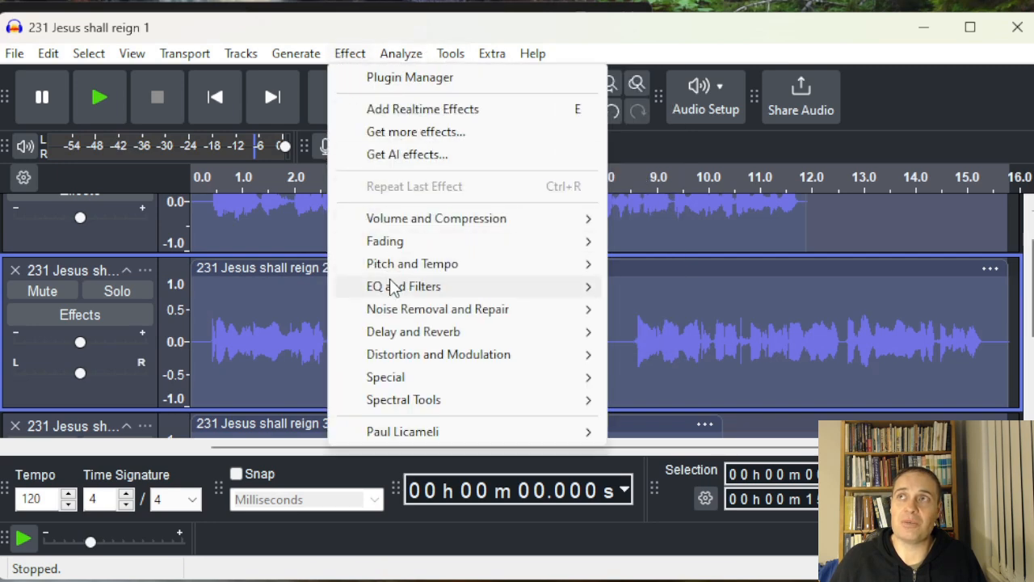
mouse_move(392, 269)
left_click(675, 267)
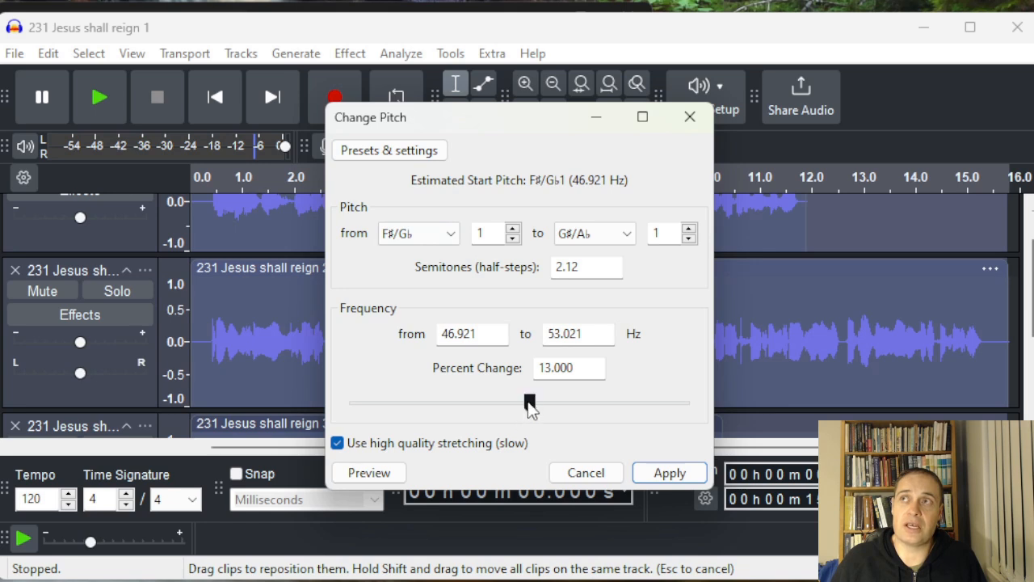
left_click_drag(527, 401, 513, 401)
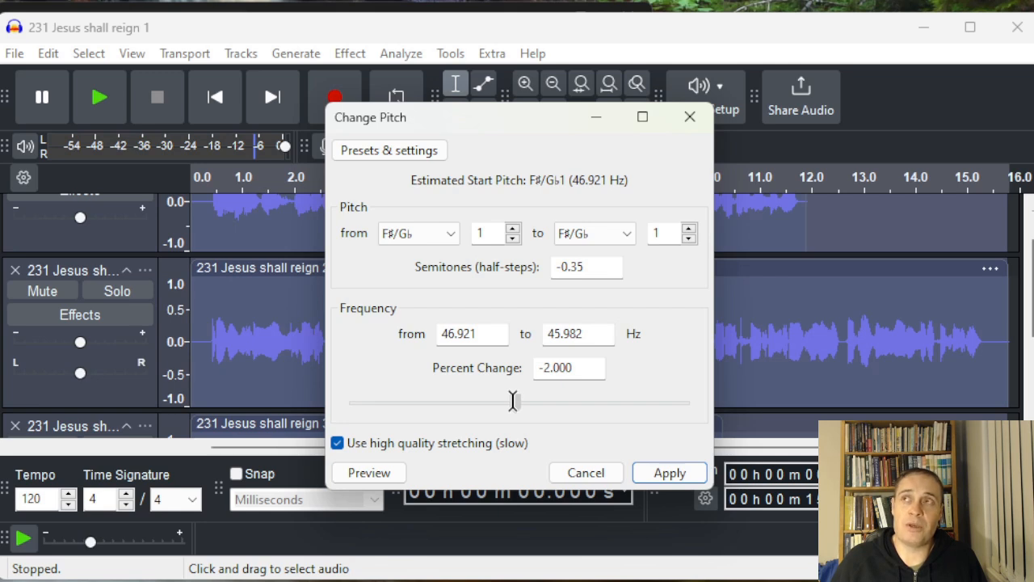
left_click_drag(513, 401, 494, 401)
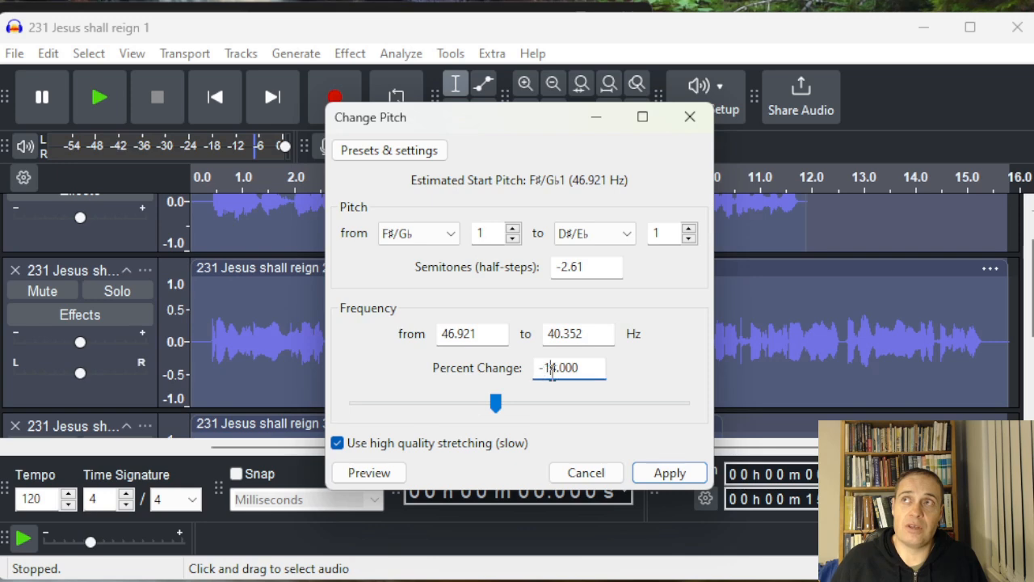
key("Delete")
type("5")
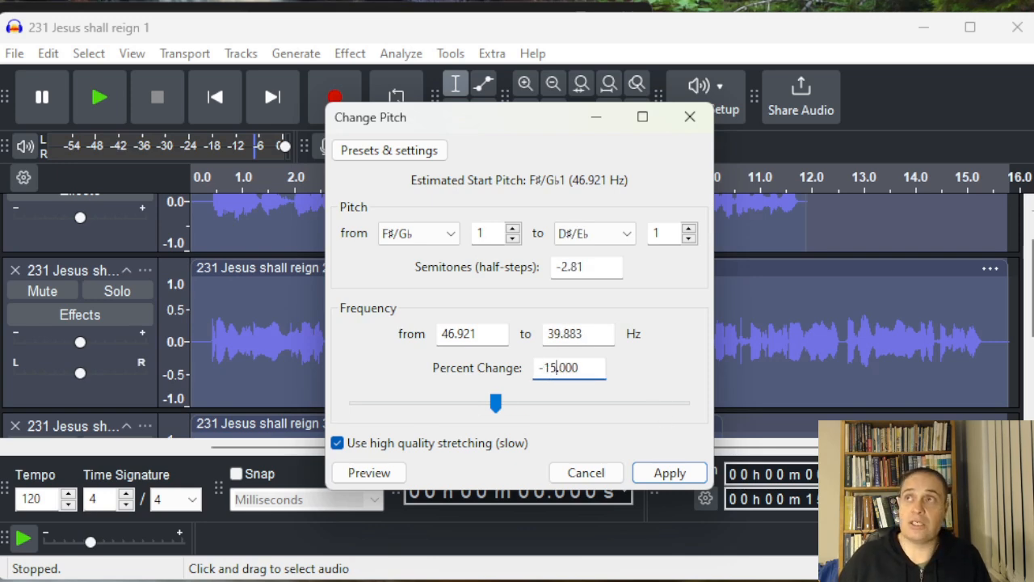
left_click(658, 473)
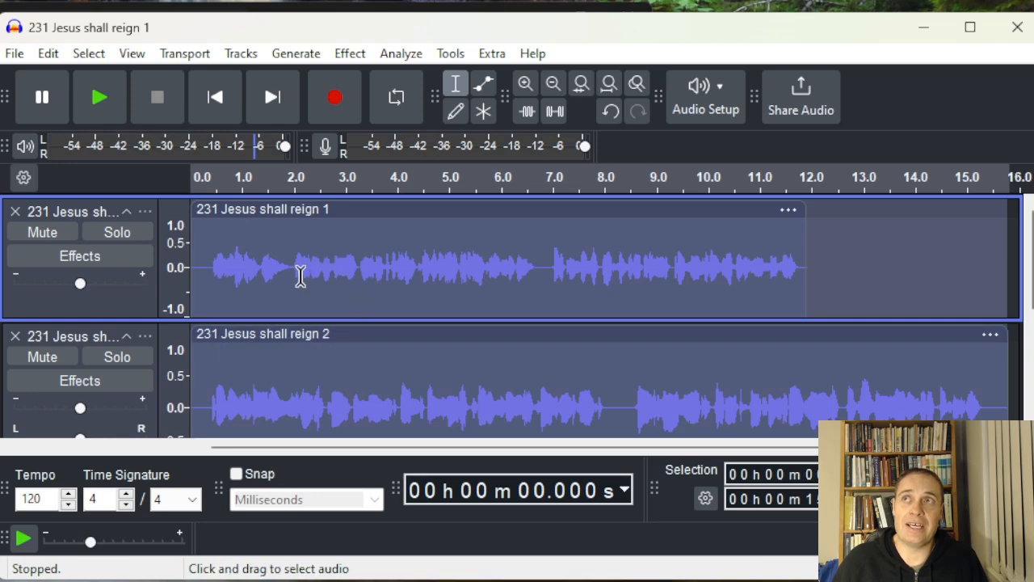
Solo the second track, play it back and stop, and turn its solo off
left_click(119, 357)
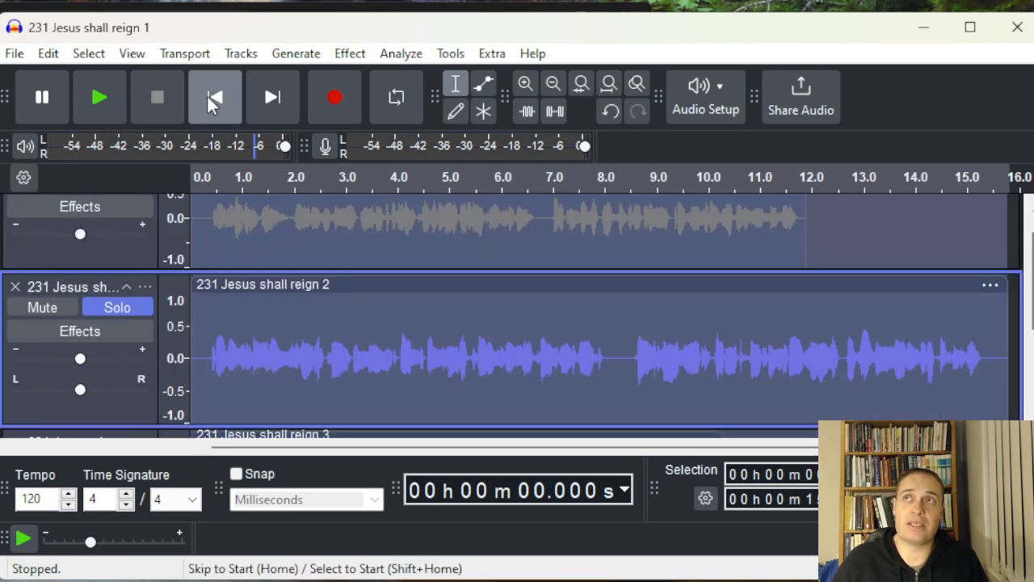
left_click(99, 101)
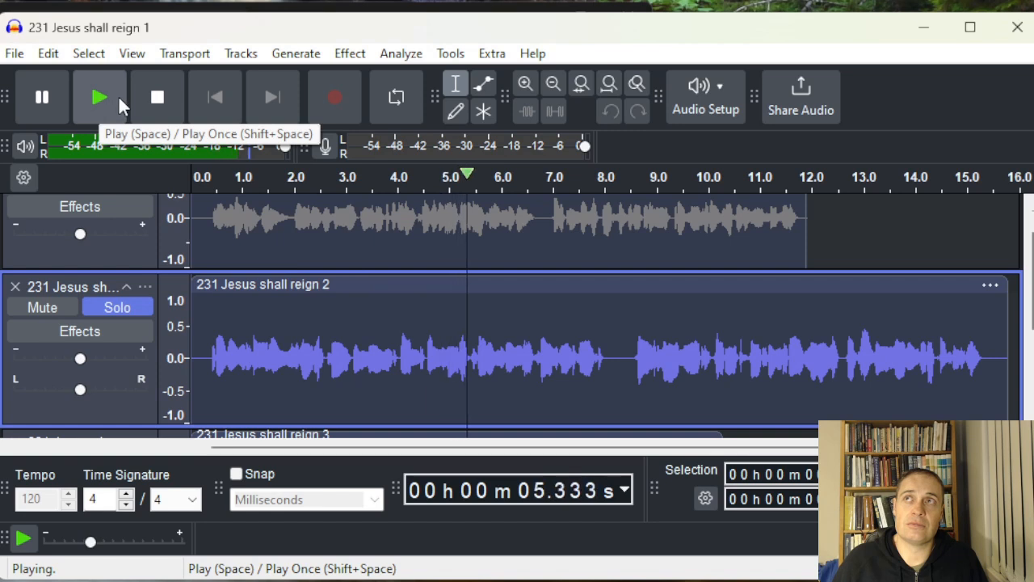
left_click(162, 98)
left_click(129, 307)
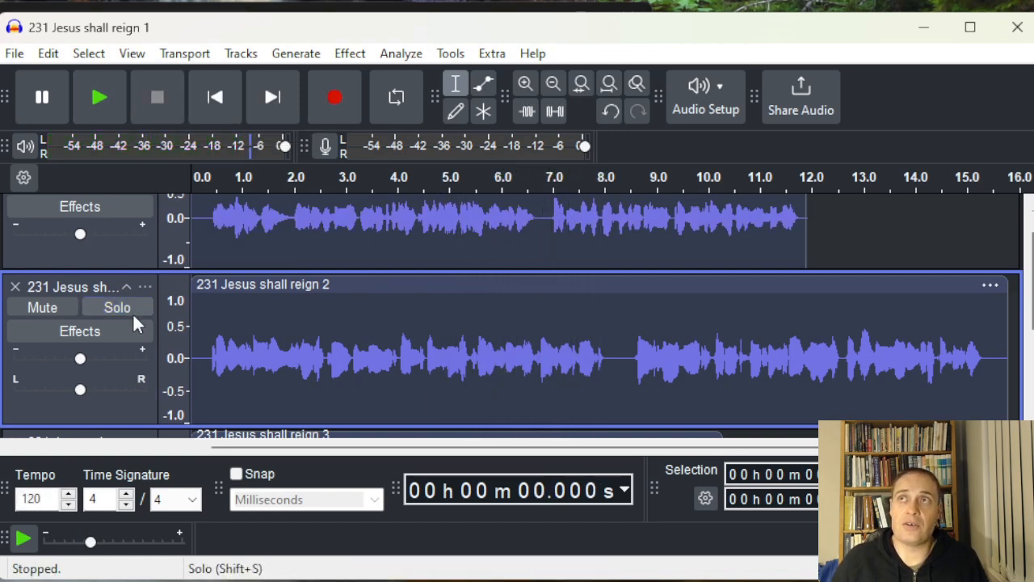
Solo the first track and play it back, stopping partway
scroll(138, 340, "up", 1)
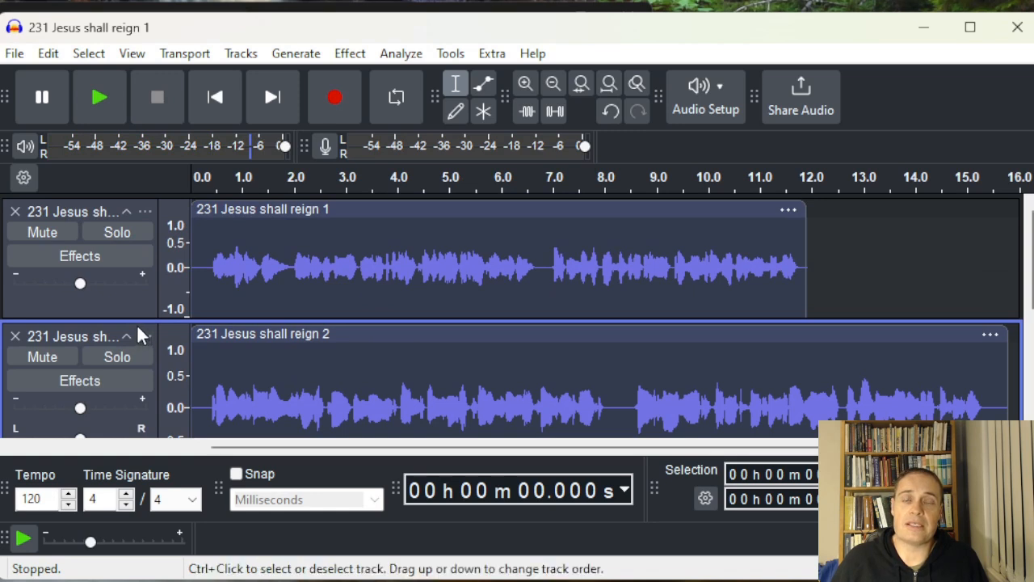
left_click(129, 226)
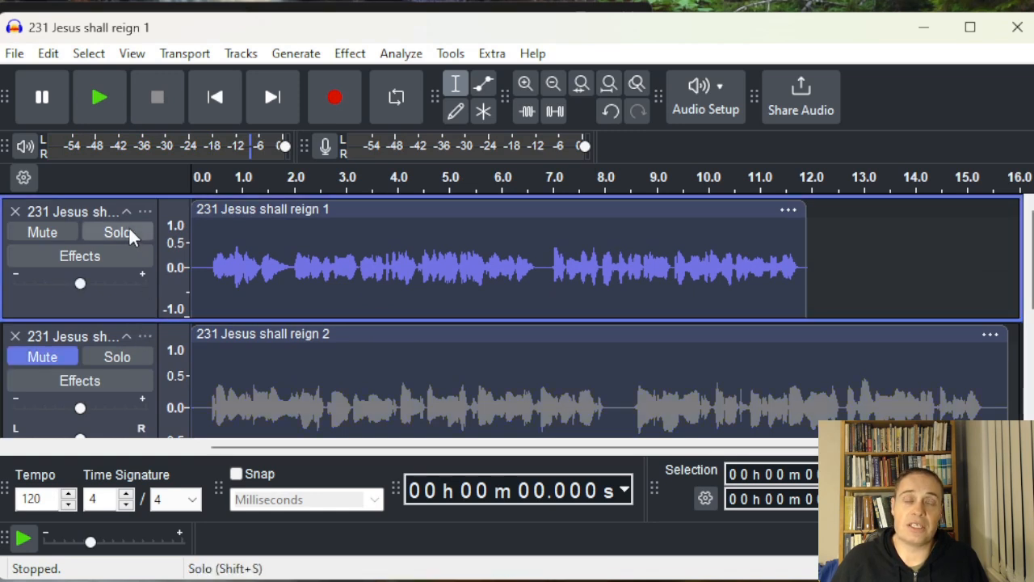
left_click(127, 227)
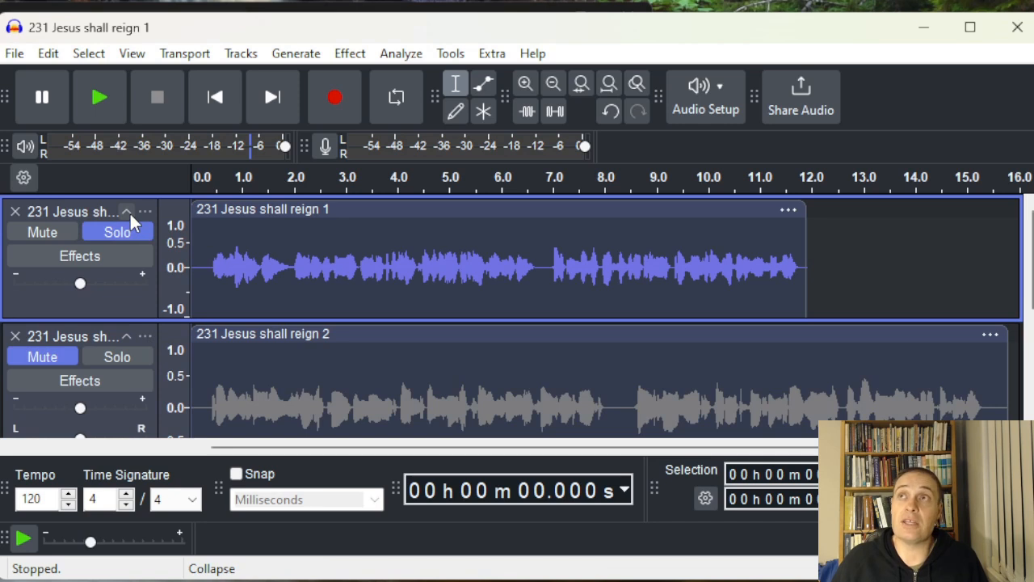
left_click(98, 97)
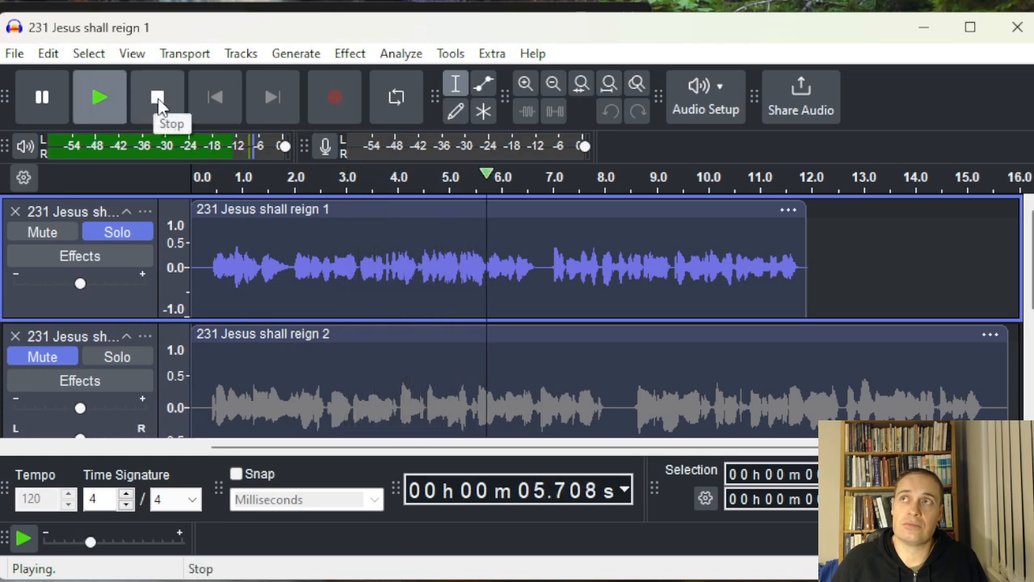
left_click(158, 101)
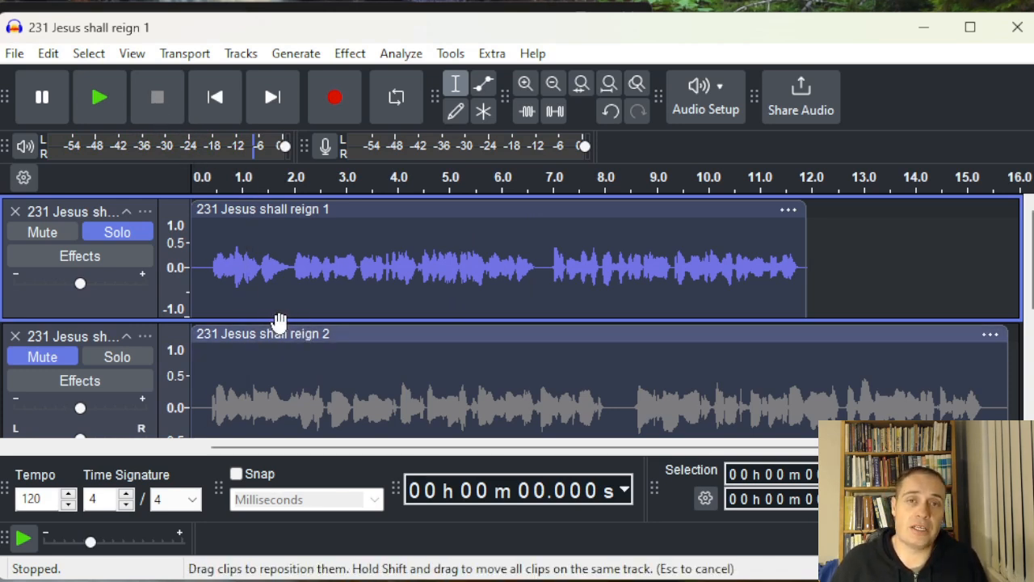
Turn off the first track's solo, select all audio, and apply Change Tempo with a 20.001 percent change
left_click(121, 303)
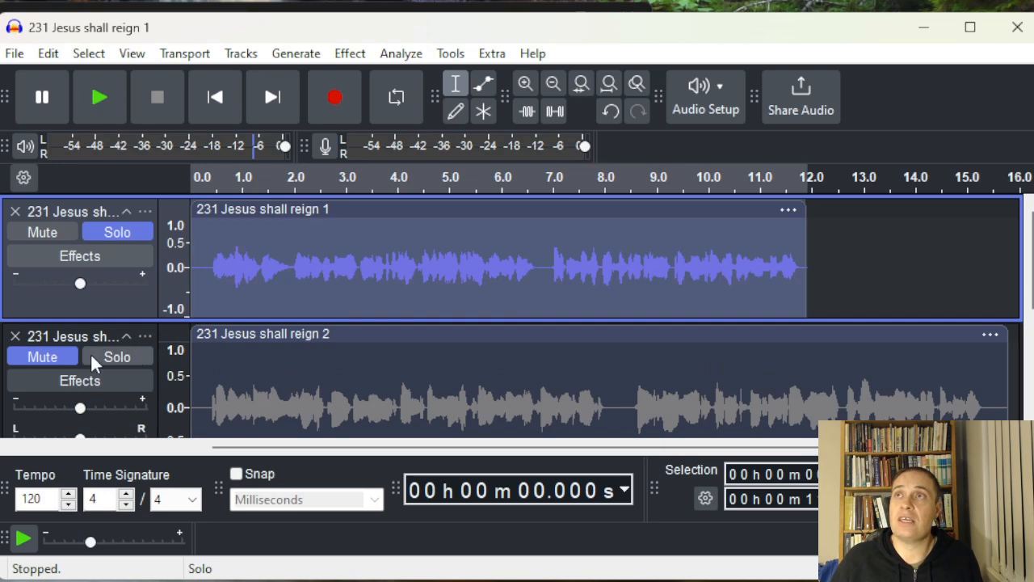
left_click(123, 231)
key("ctrl+a")
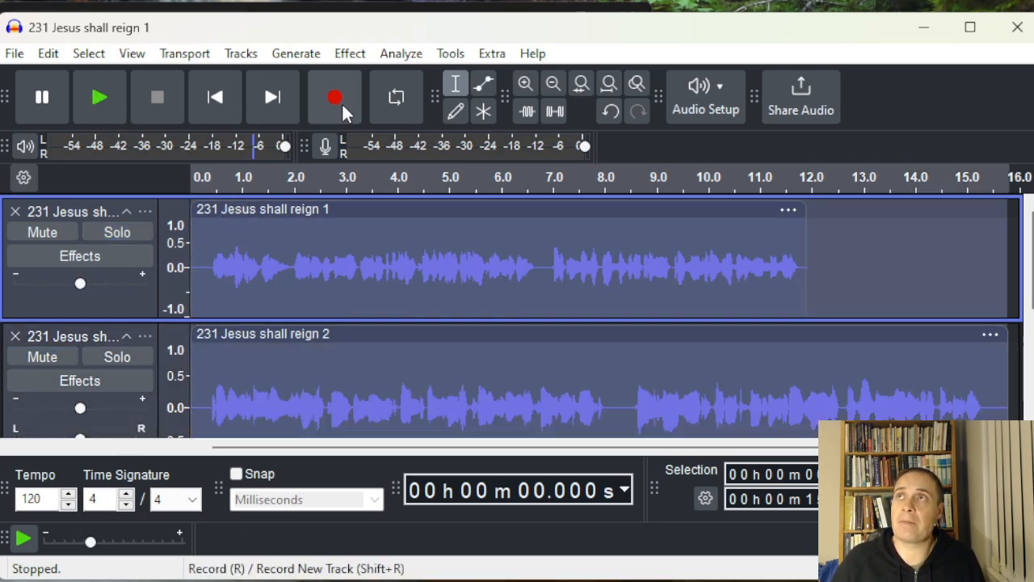
left_click(362, 57)
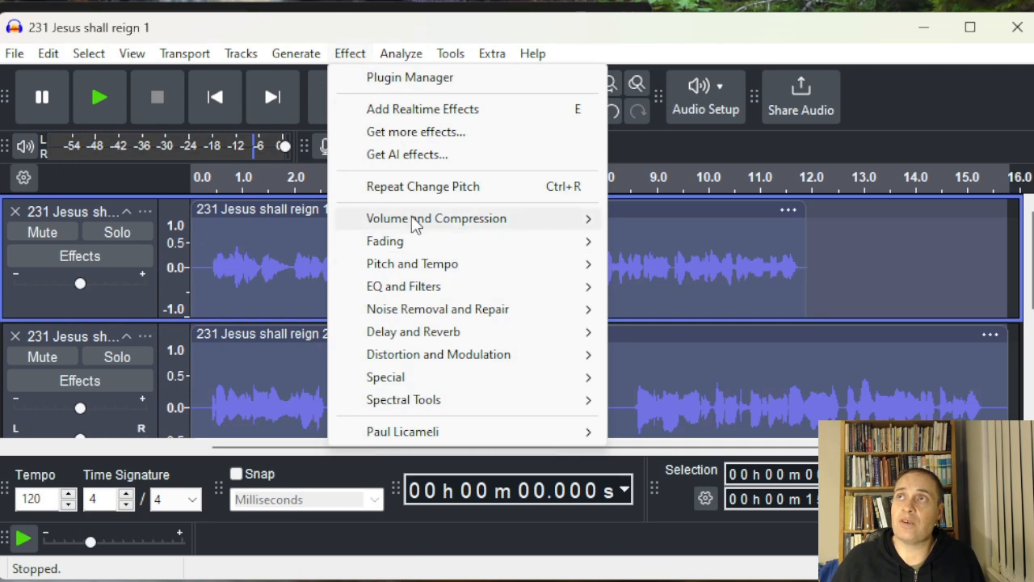
mouse_move(420, 267)
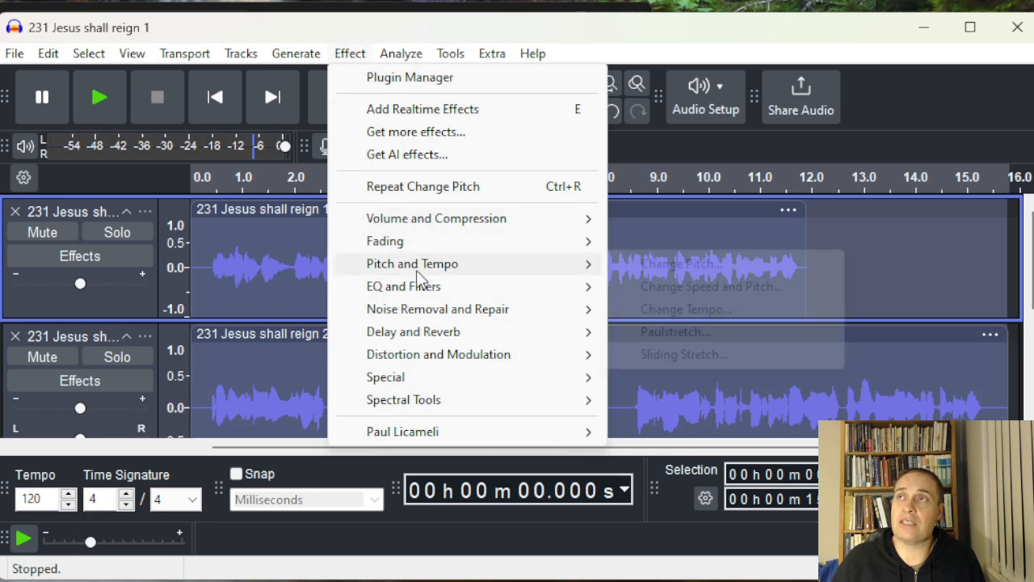
left_click(713, 311)
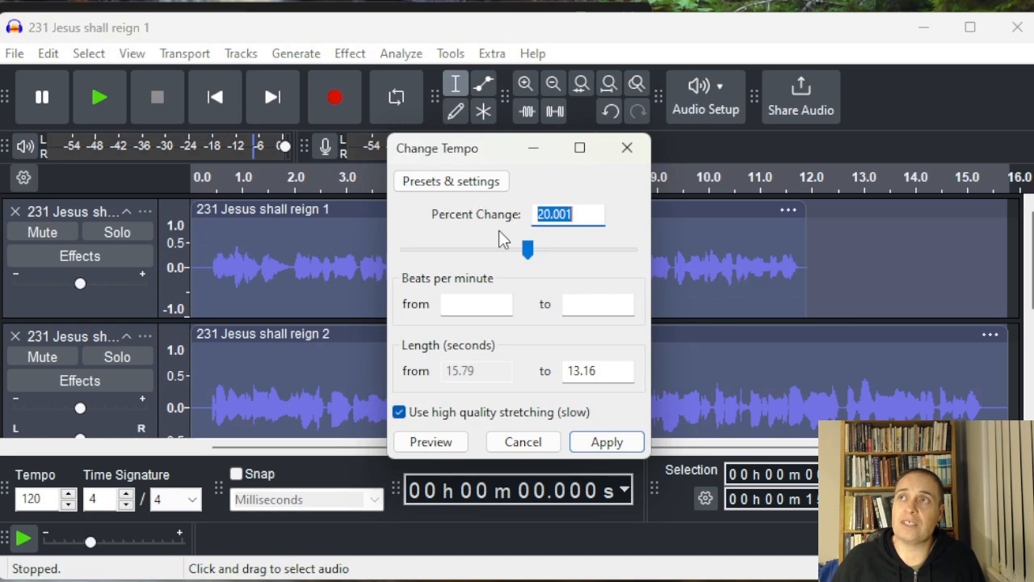
left_click(613, 452)
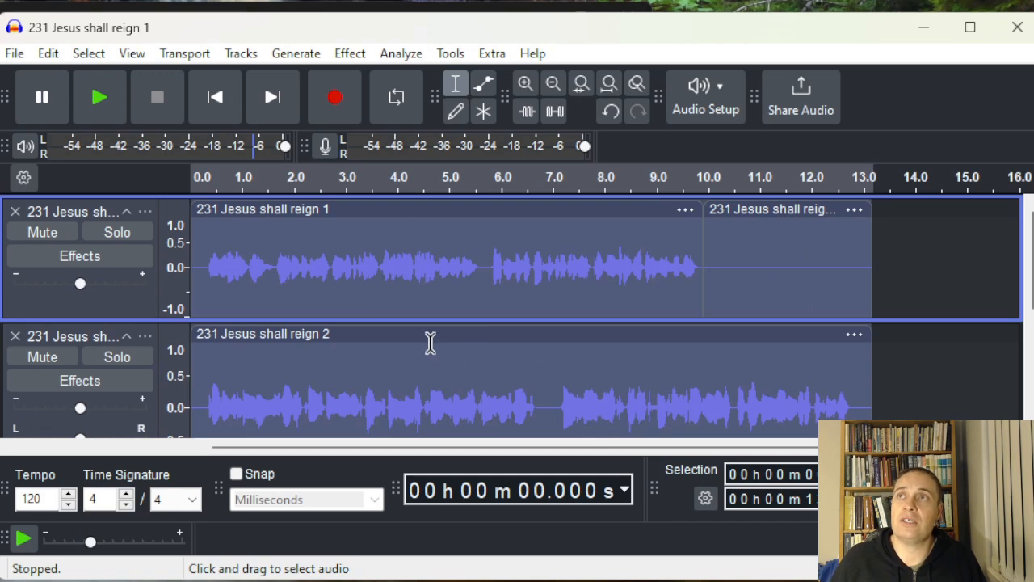
Solo the second track and play it back
left_click(115, 358)
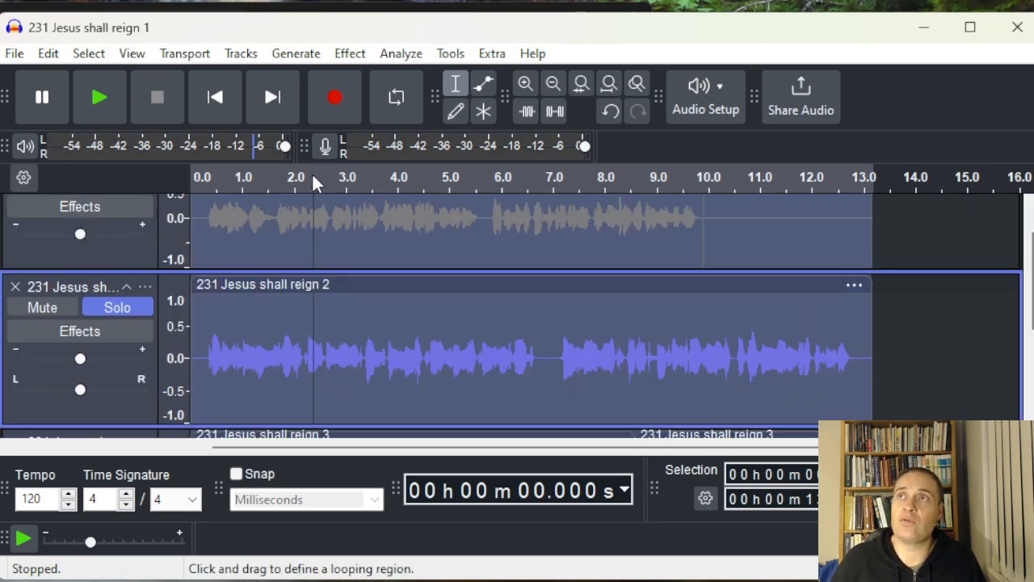
left_click(106, 94)
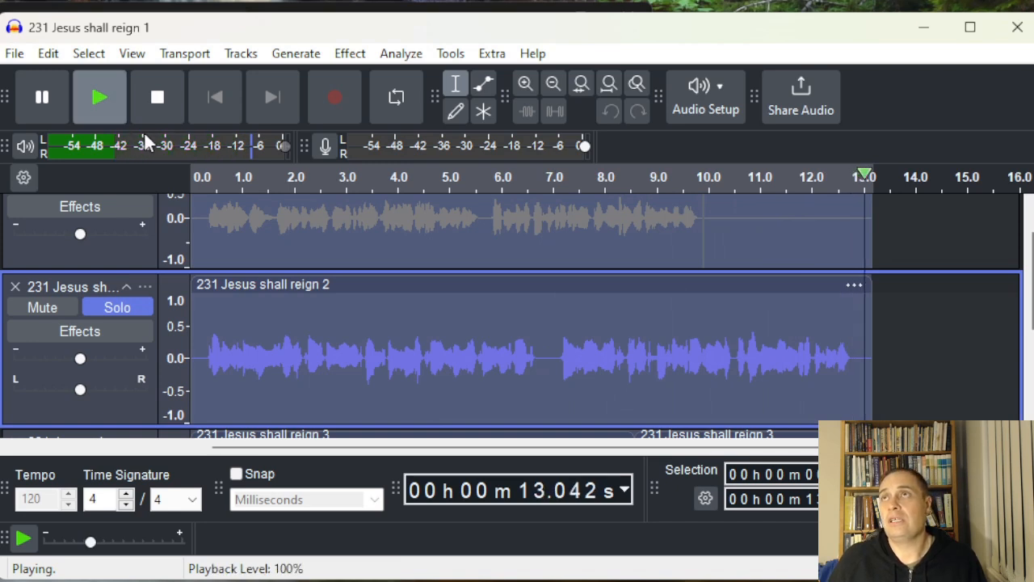
scroll(138, 315, "up", 1)
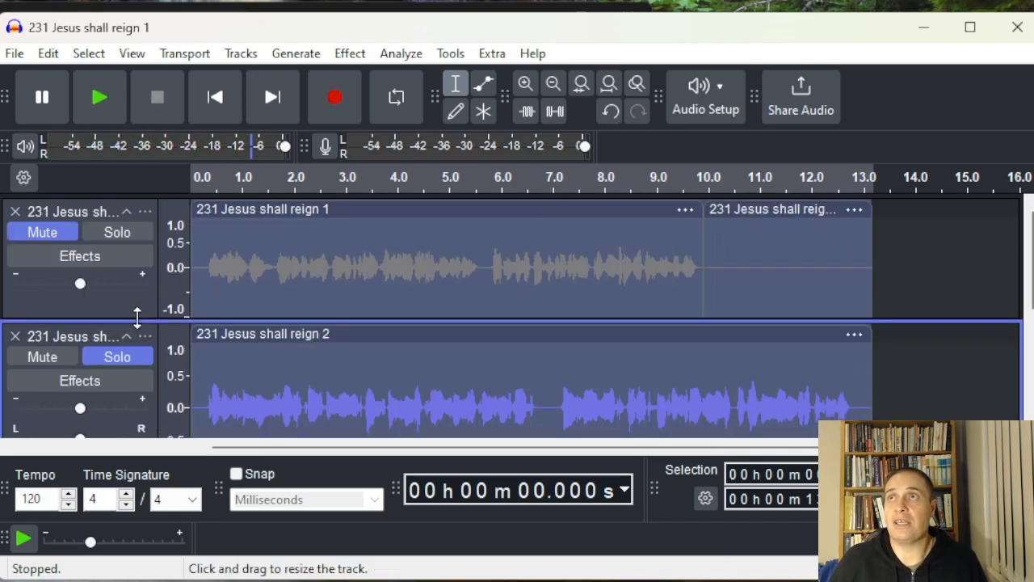
Solo the first track instead, play it back and stop, then turn its solo off
left_click(126, 227)
left_click(103, 97)
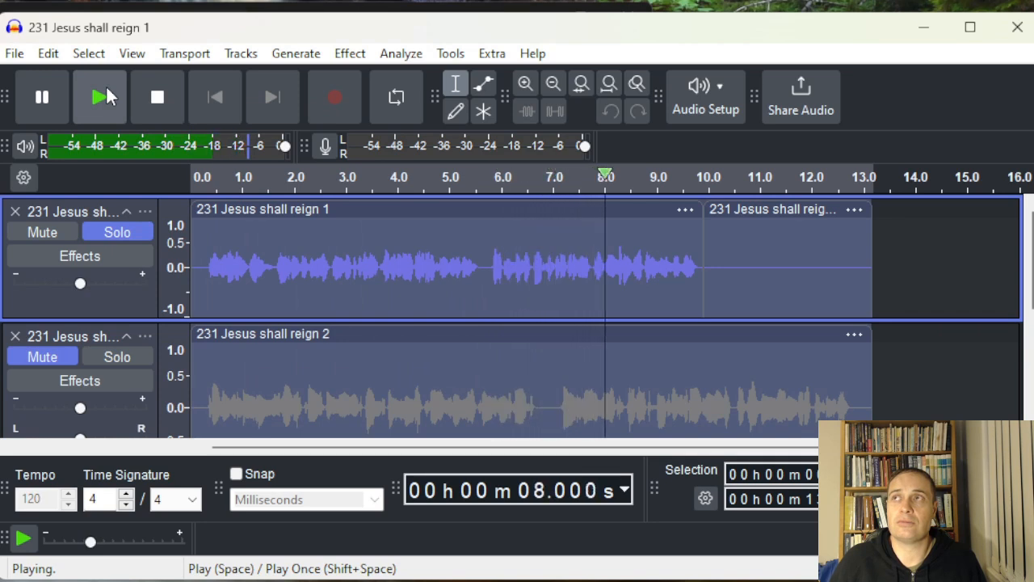
left_click(153, 102)
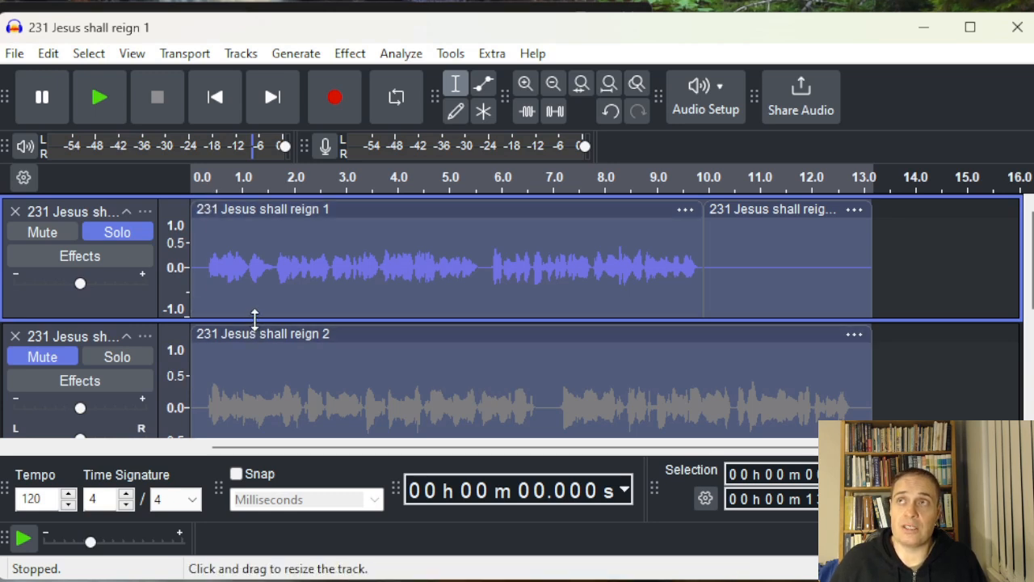
left_click(121, 234)
Shrink the heights of the first two tracks so more tracks fit in view
left_click_drag(244, 319, 240, 260)
left_click_drag(267, 418, 266, 337)
scroll(266, 338, "down", 3)
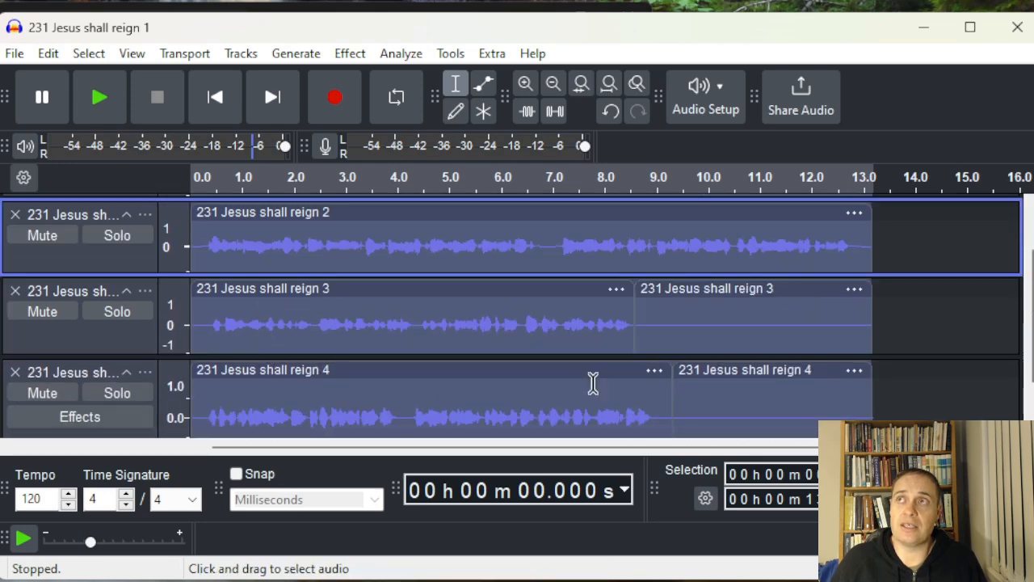
scroll(380, 384, "down", 2)
scroll(367, 378, "up", 4)
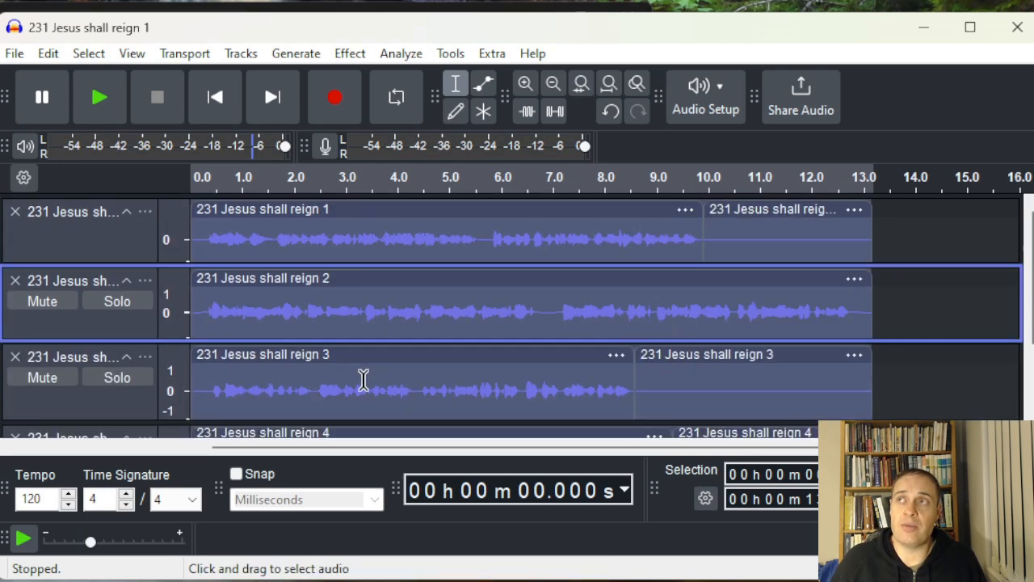
Delete the empty trailing clips from the first, third and fourth tracks
left_click(596, 353)
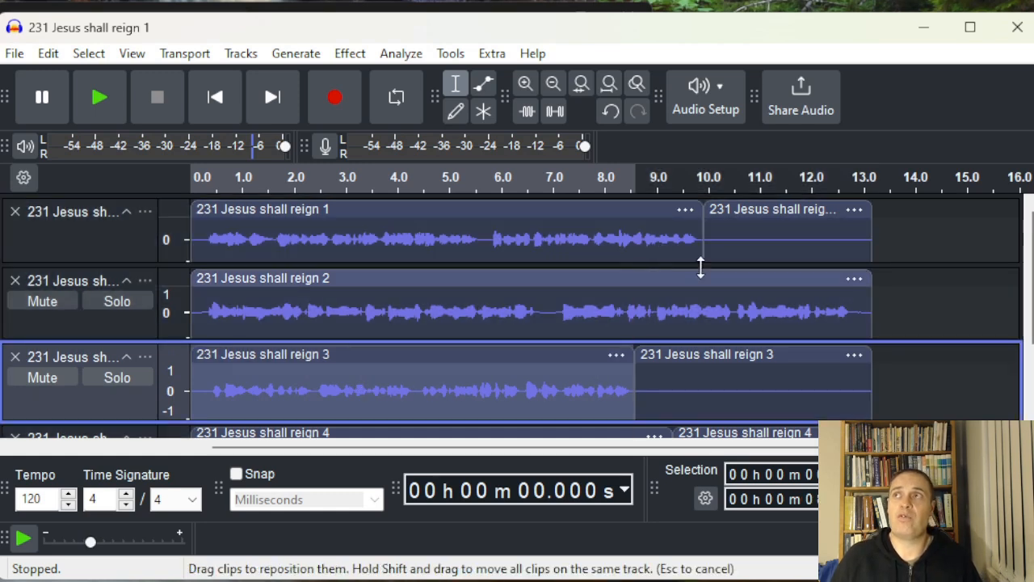
left_click(797, 207)
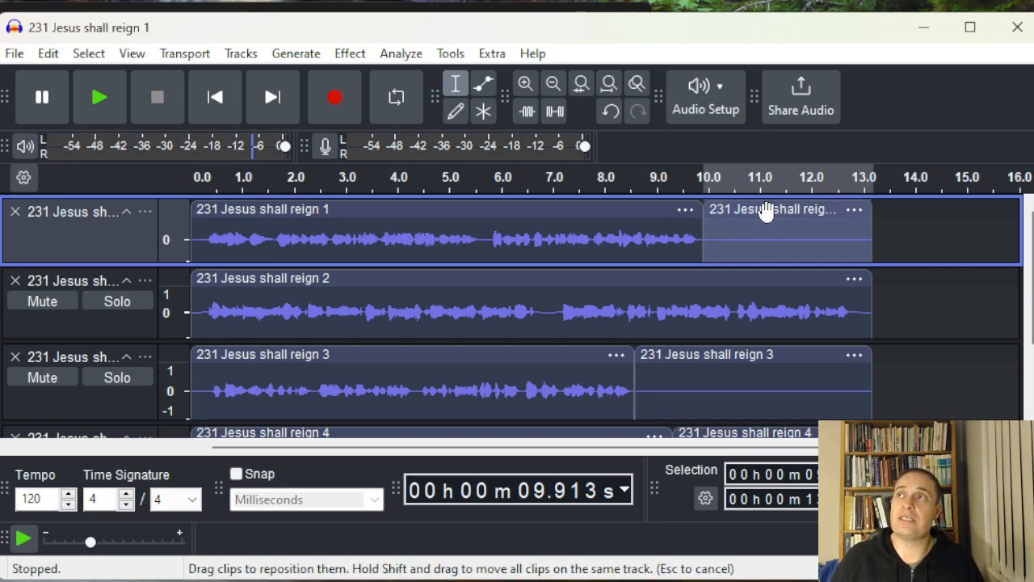
key("Delete")
left_click(733, 352)
key("Delete")
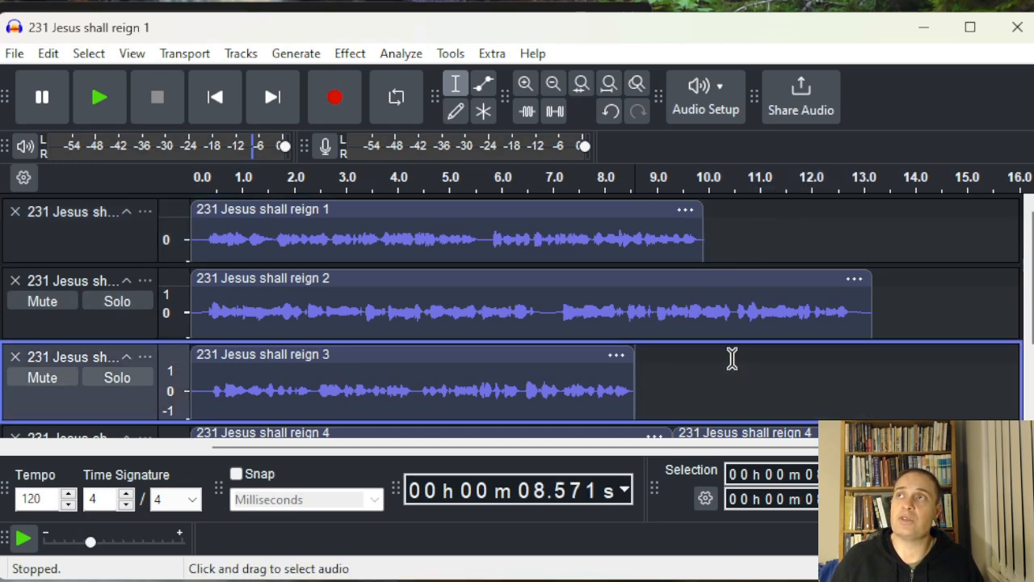
scroll(727, 356, "down", 3)
left_click(716, 295)
key("Delete")
scroll(703, 303, "up", 3)
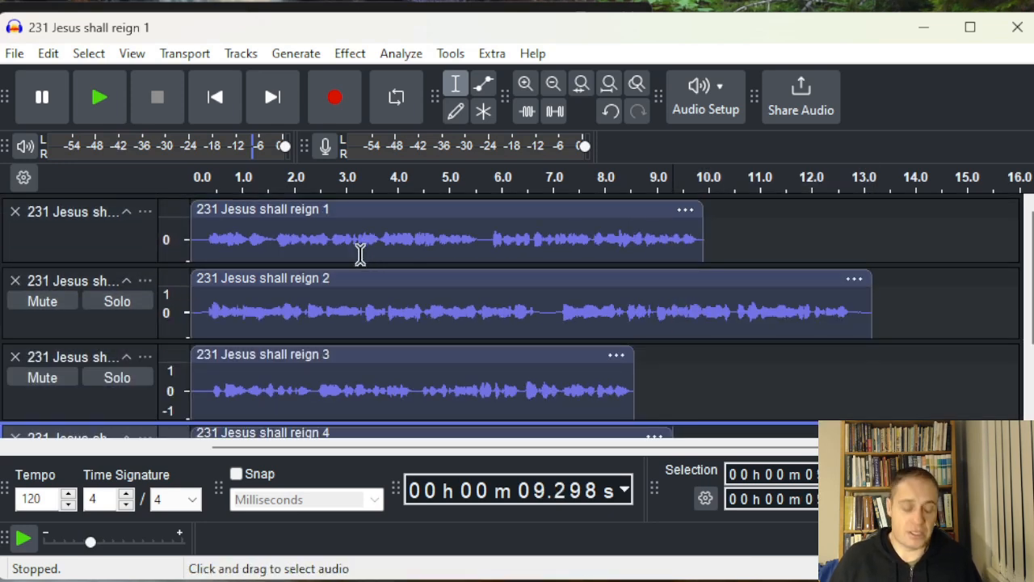
Select all audio and align the tracks end to end
key("ctrl+a")
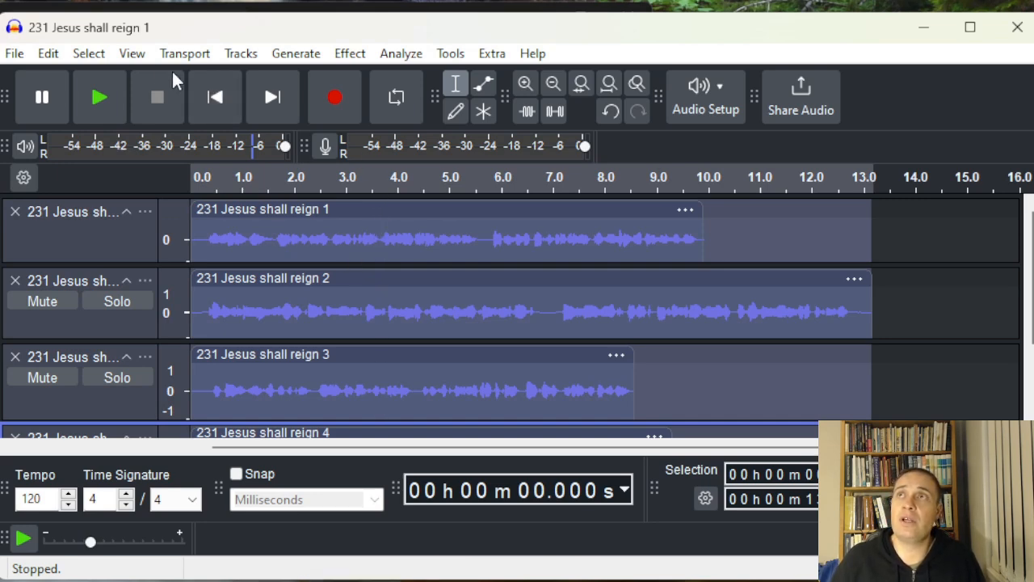
left_click(241, 53)
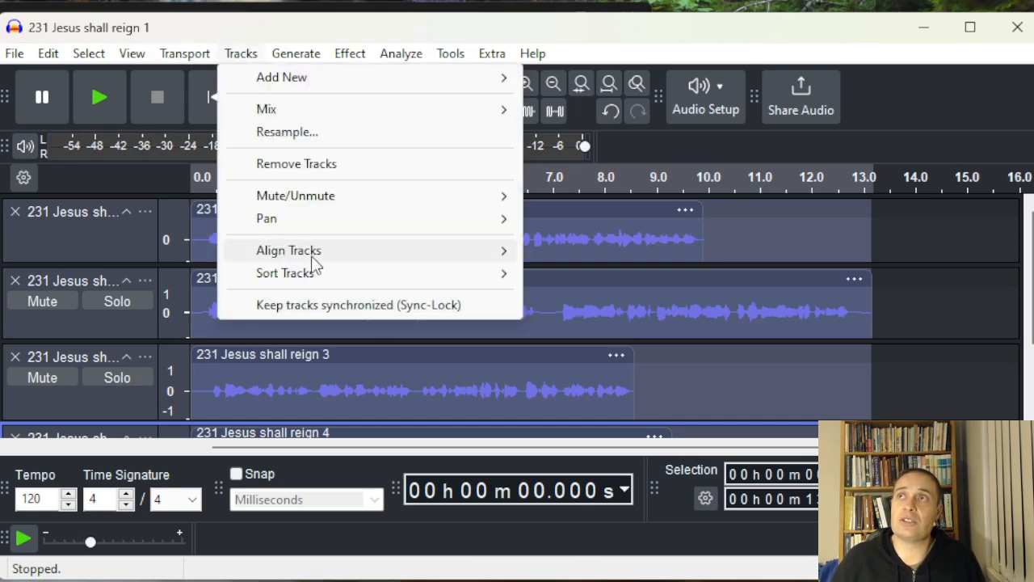
mouse_move(312, 257)
left_click(596, 256)
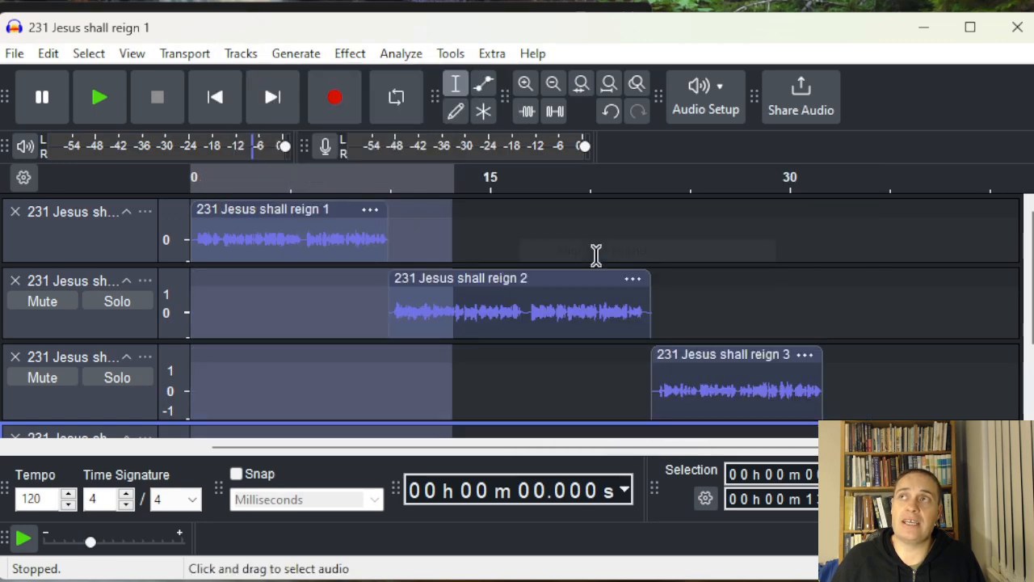
Review the hymn 231 lyrics document to check the verse order against the tracks
left_click(573, 381)
scroll(573, 380, "down", 2)
scroll(573, 380, "up", 2)
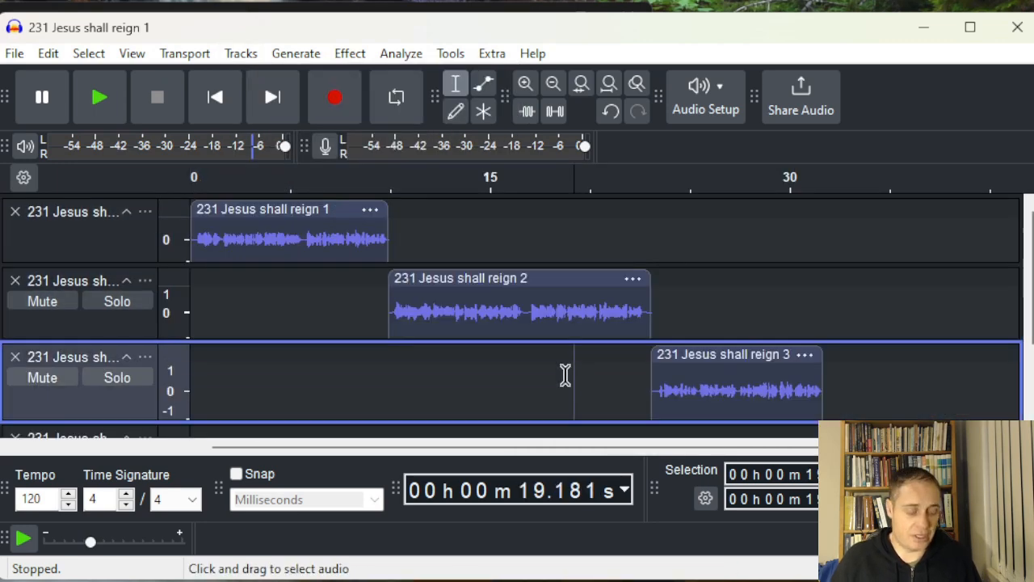
key("ctrl+a")
scroll(501, 301, "down", 2)
scroll(323, 294, "up", 1)
left_click_drag(0, 34, 527, 27)
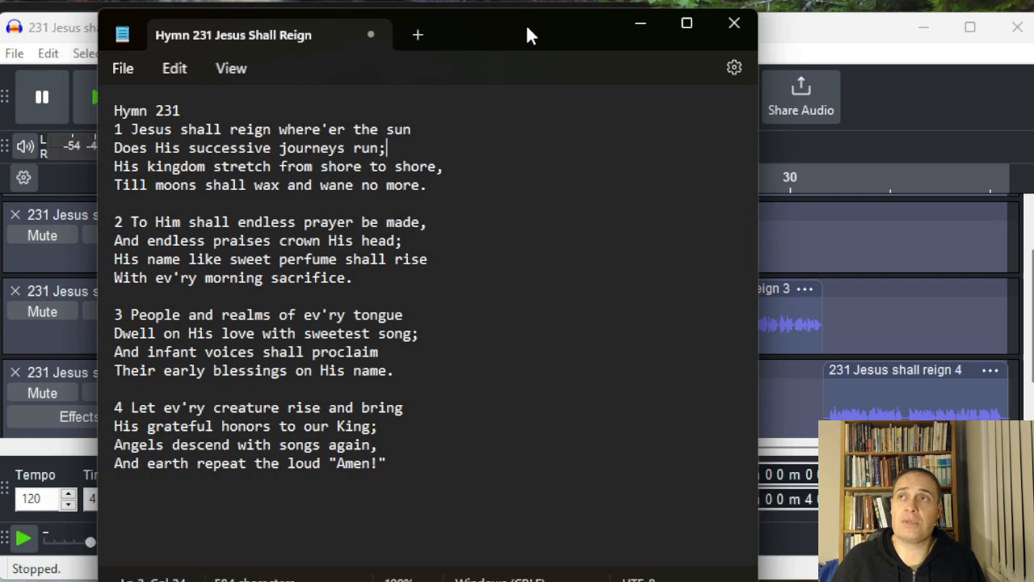
left_click_drag(526, 32, 0, 27)
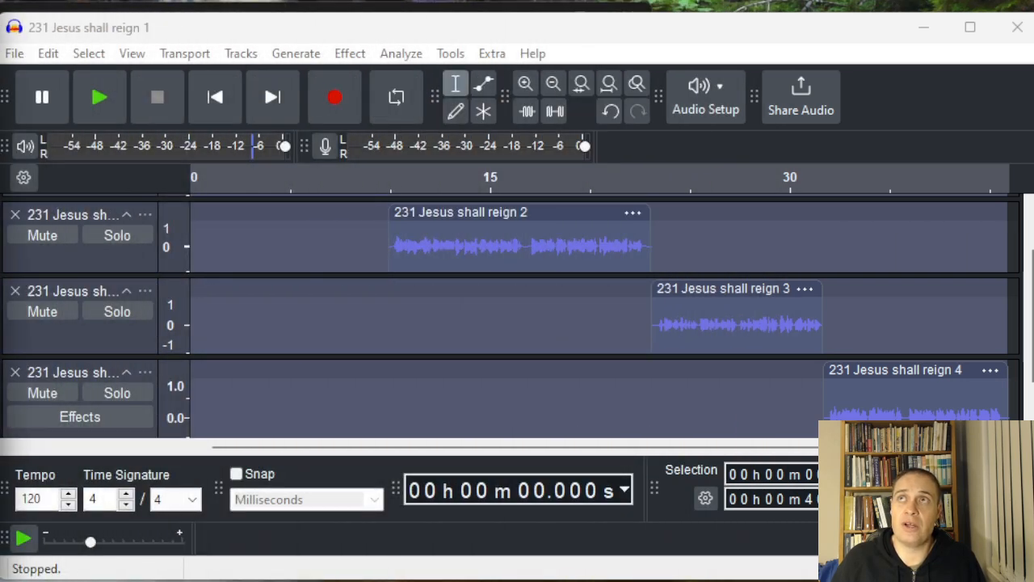
Select all audio, open Export Audio, and set the format to MP3 Files
left_click(553, 229)
scroll(564, 332, "up", 1)
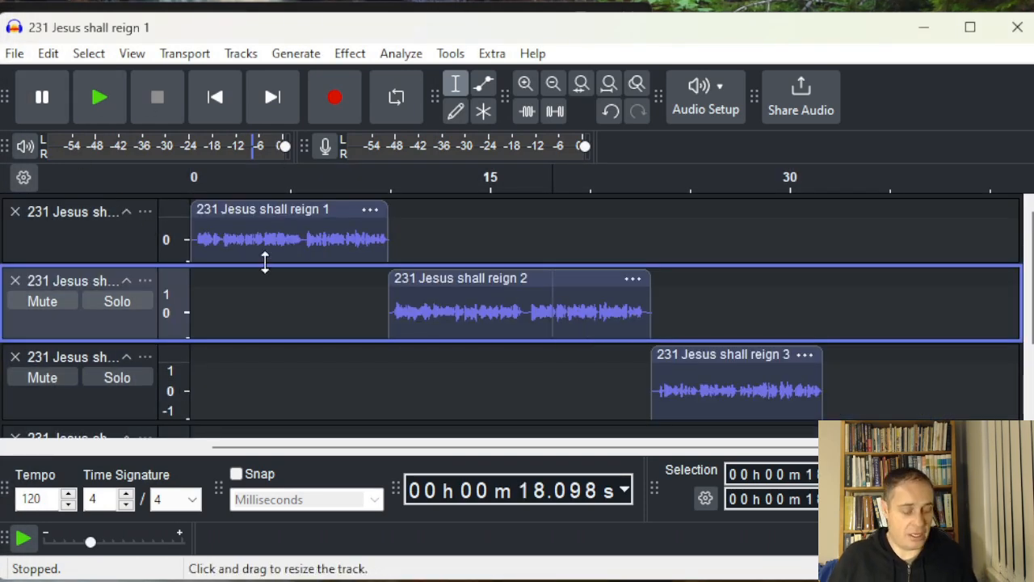
key("ctrl+a")
left_click(14, 53)
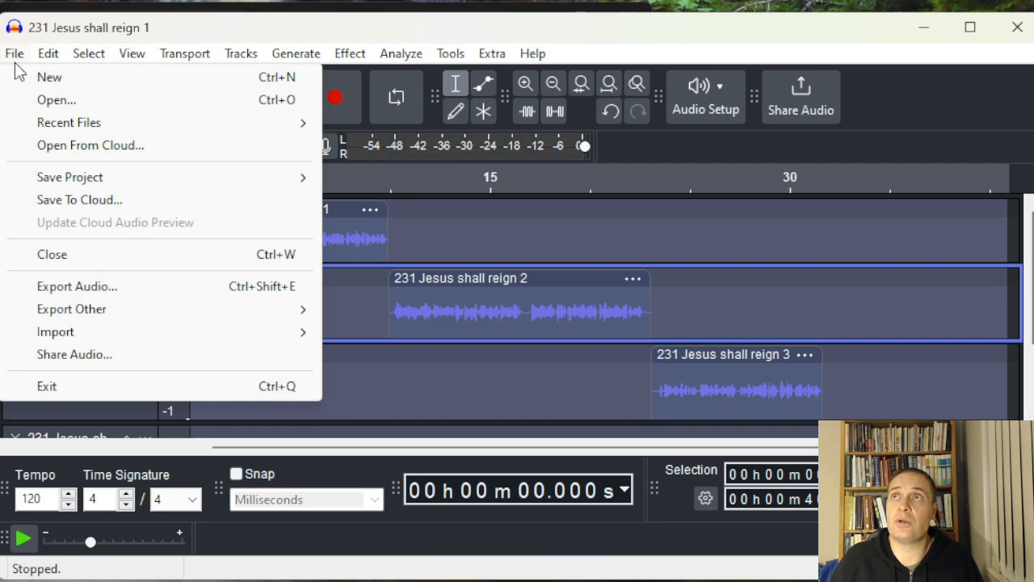
left_click(102, 287)
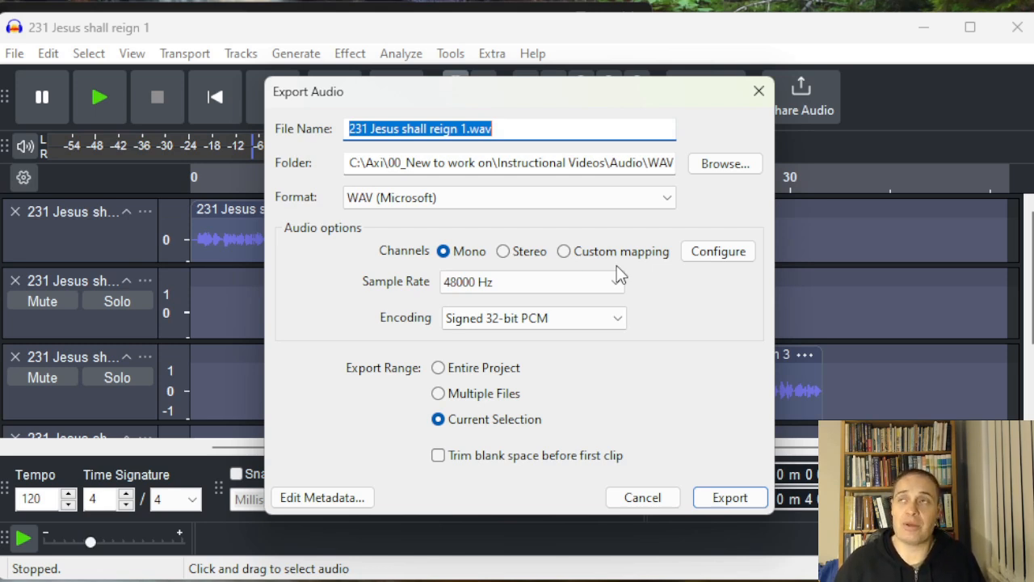
left_click(514, 202)
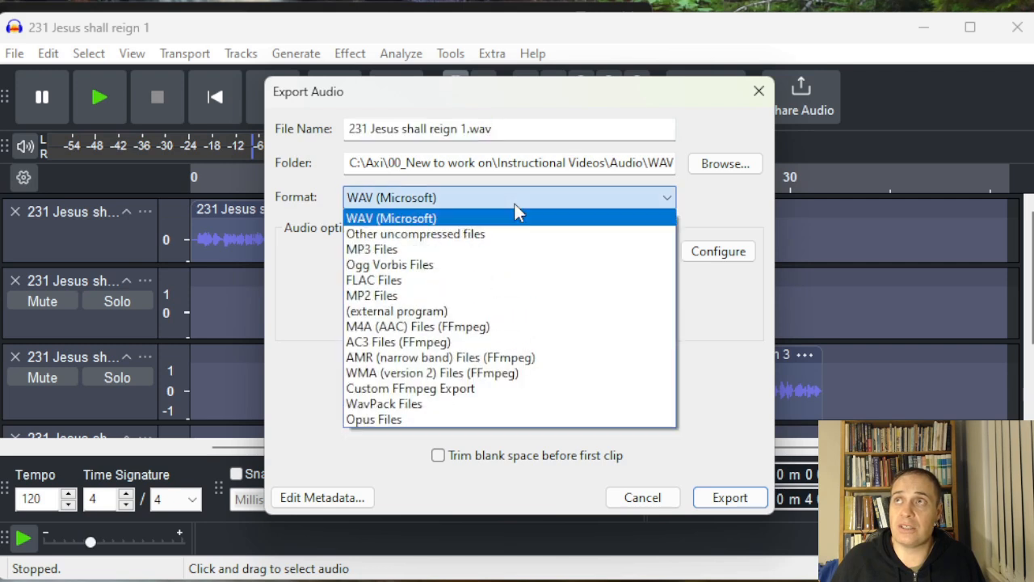
left_click(512, 251)
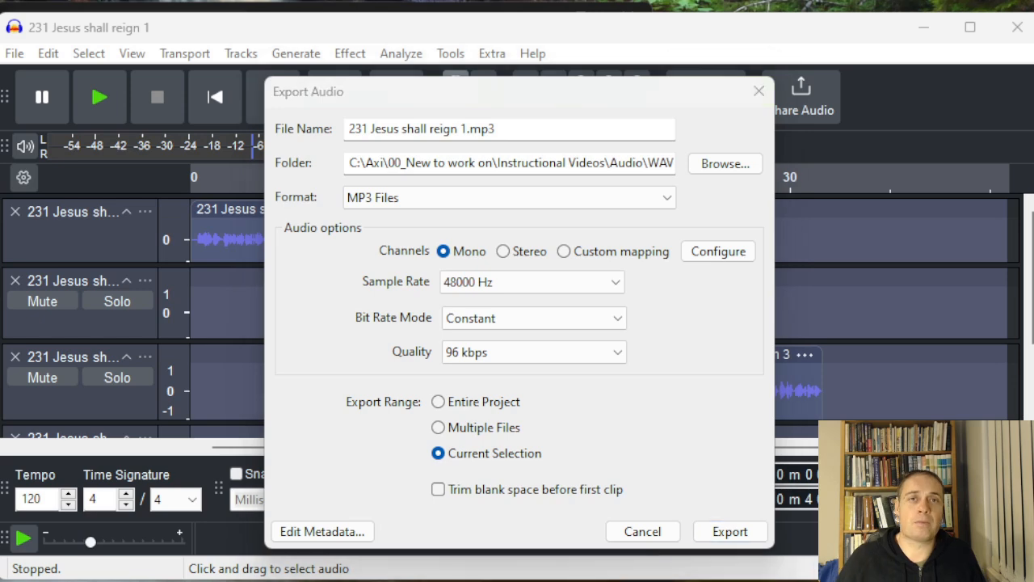
Switch to the browser, search Google for audacity mp3, and scroll through the results
key("alt+Tab")
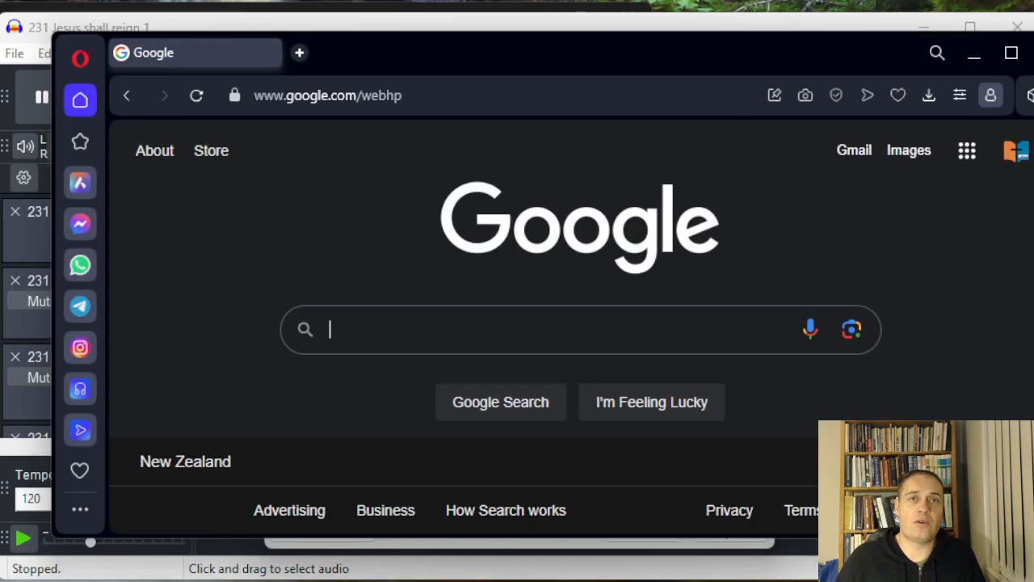
left_click(375, 319)
type("audacit")
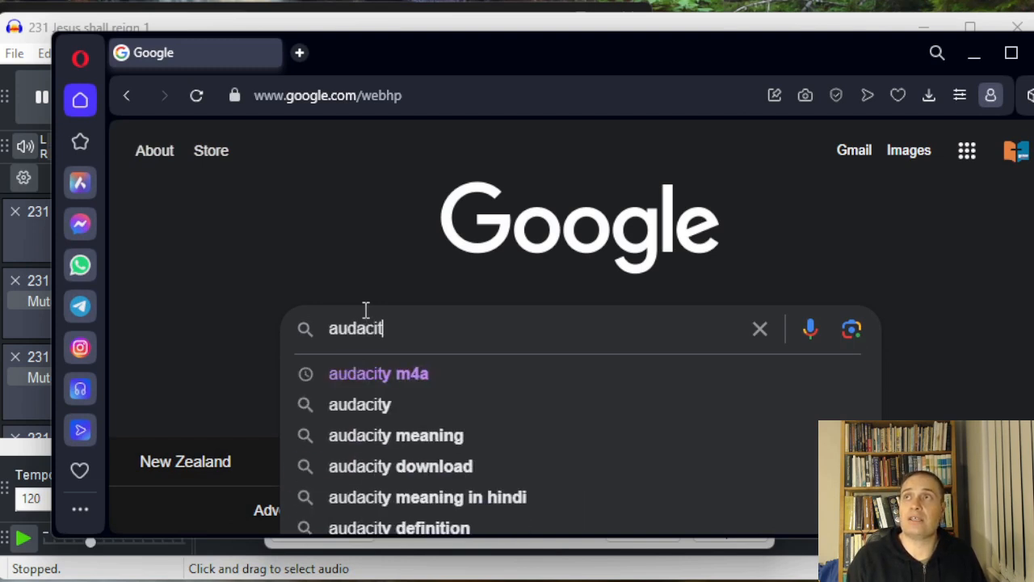
type("y mp3")
key("Return")
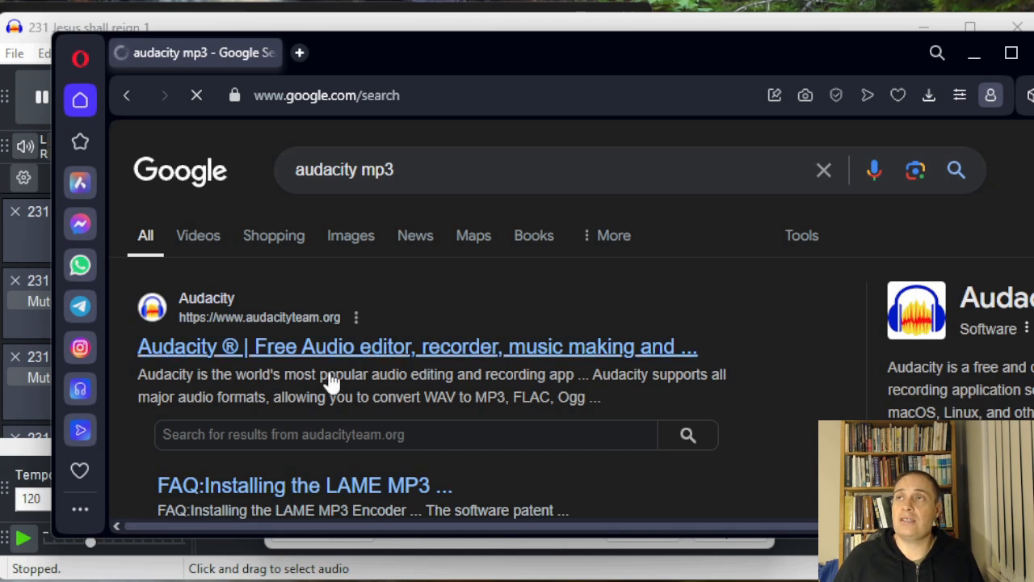
scroll(307, 420, "down", 1)
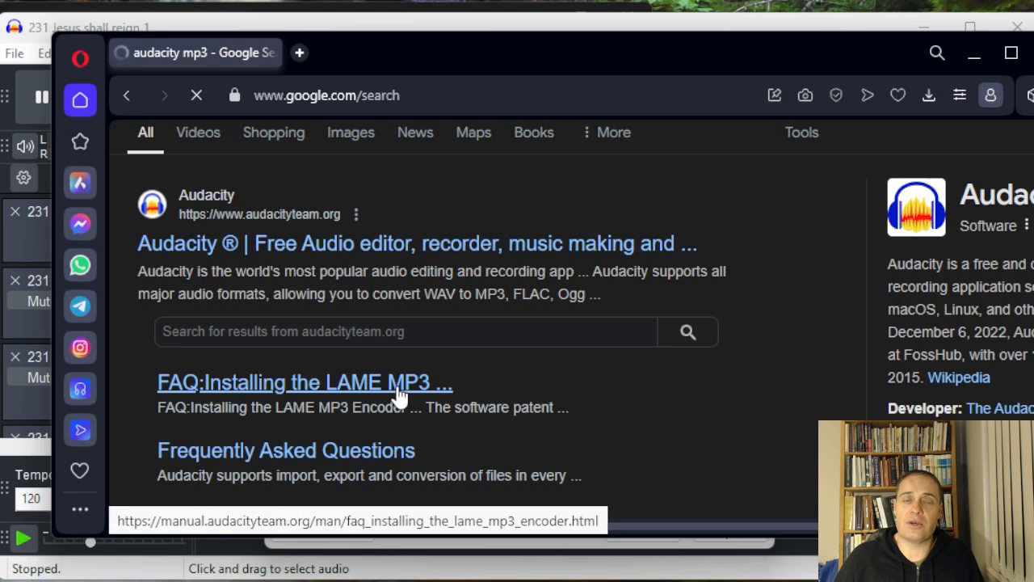
scroll(404, 396, "down", 2)
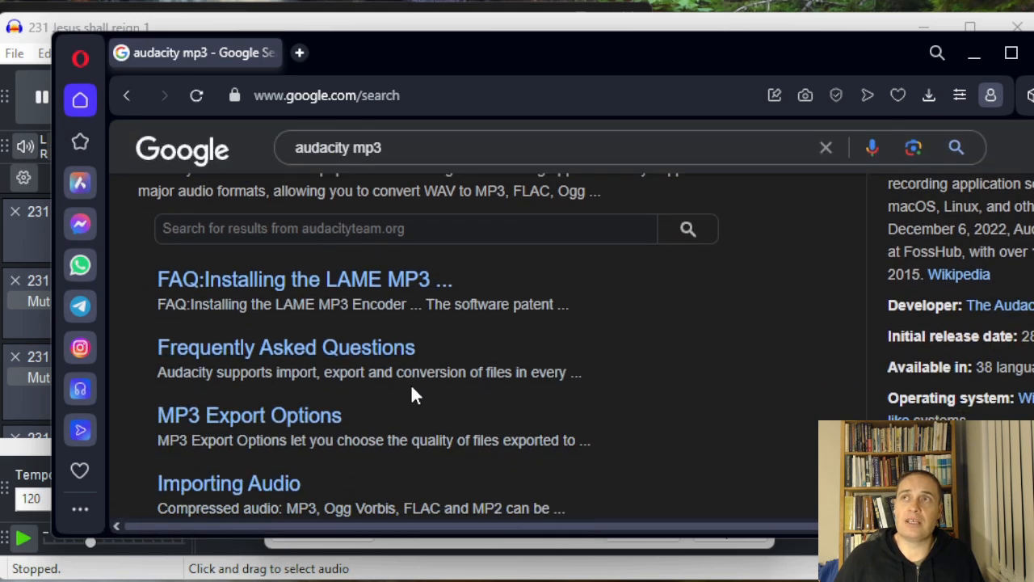
scroll(412, 394, "down", 3)
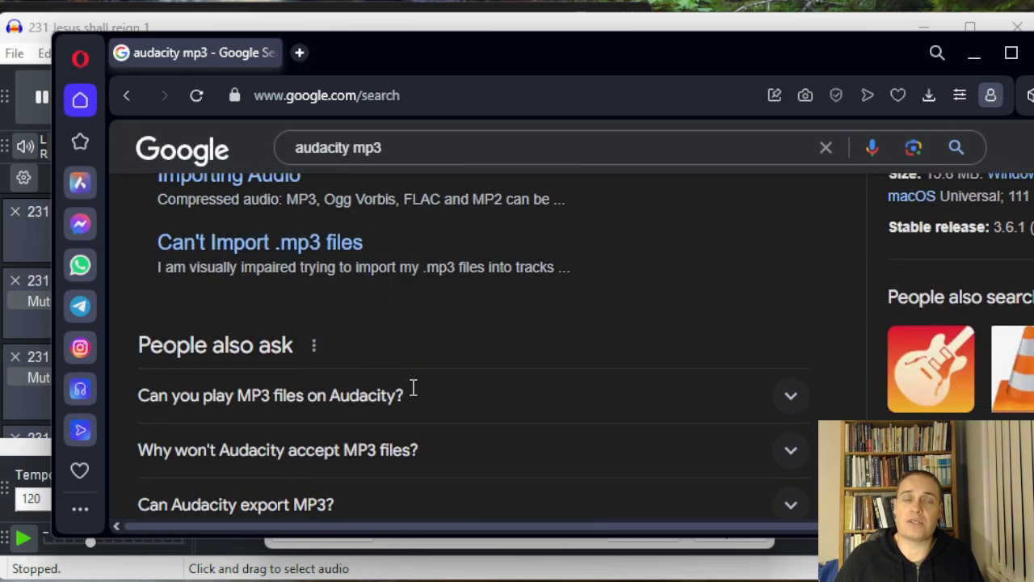
scroll(473, 399, "up", 2)
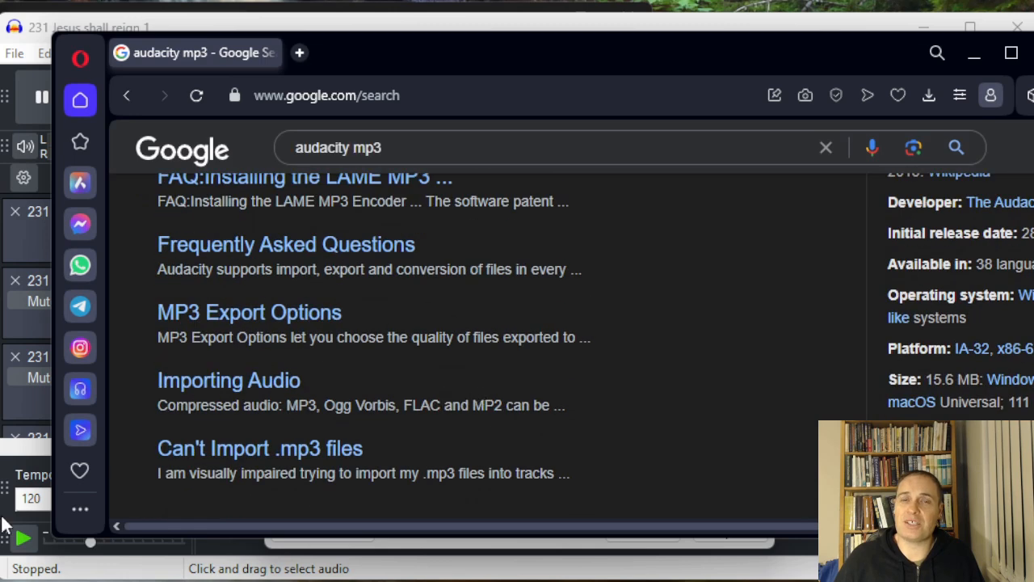
Return to the export dialog and rename the file as 231 Jesus shall reign.mp3
key("alt+Tab")
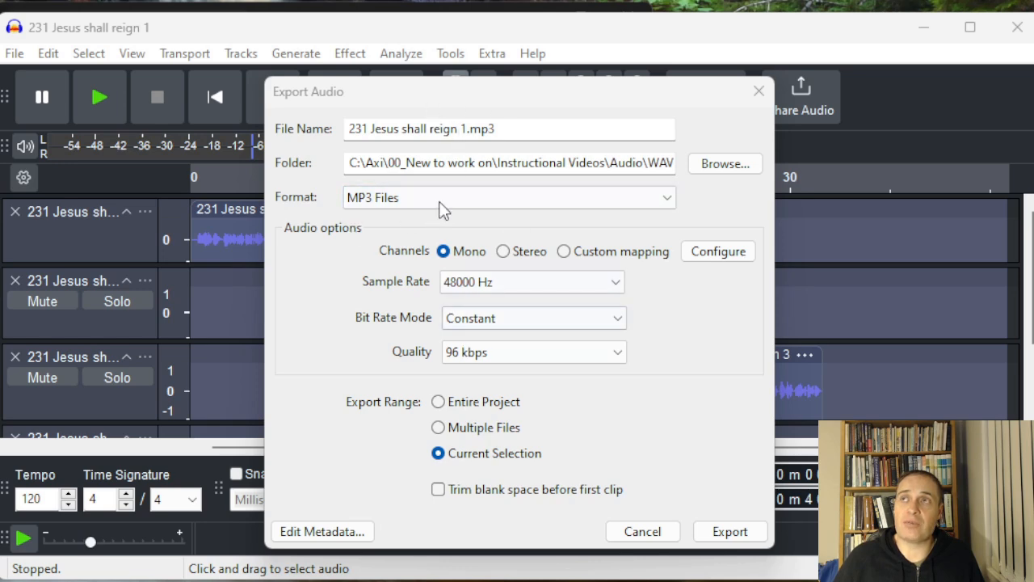
left_click_drag(503, 99, 509, 71)
left_click(473, 101)
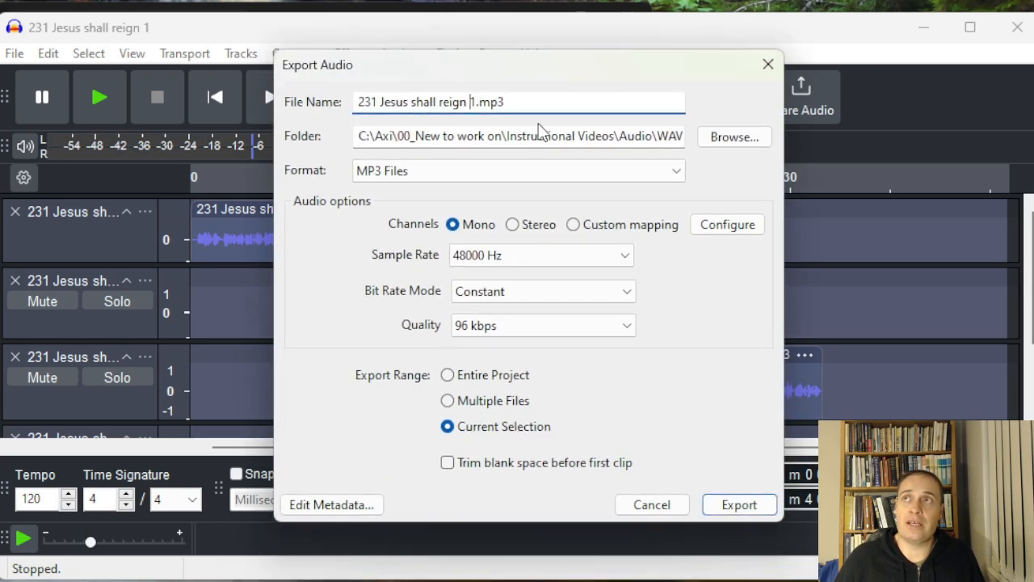
key("Delete")
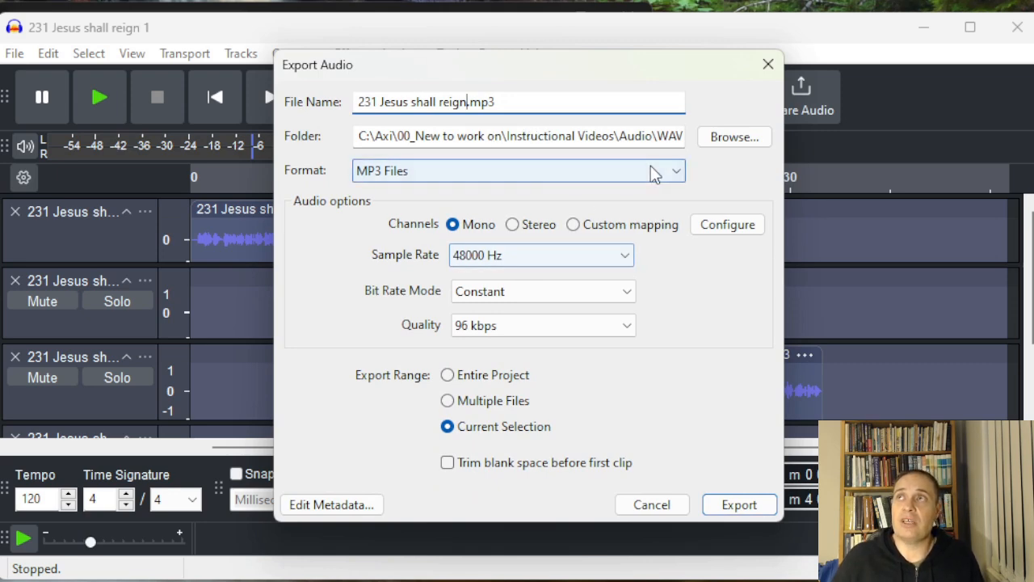
Set the export folder to a new folder named App created inside the Audio folder
left_click(720, 139)
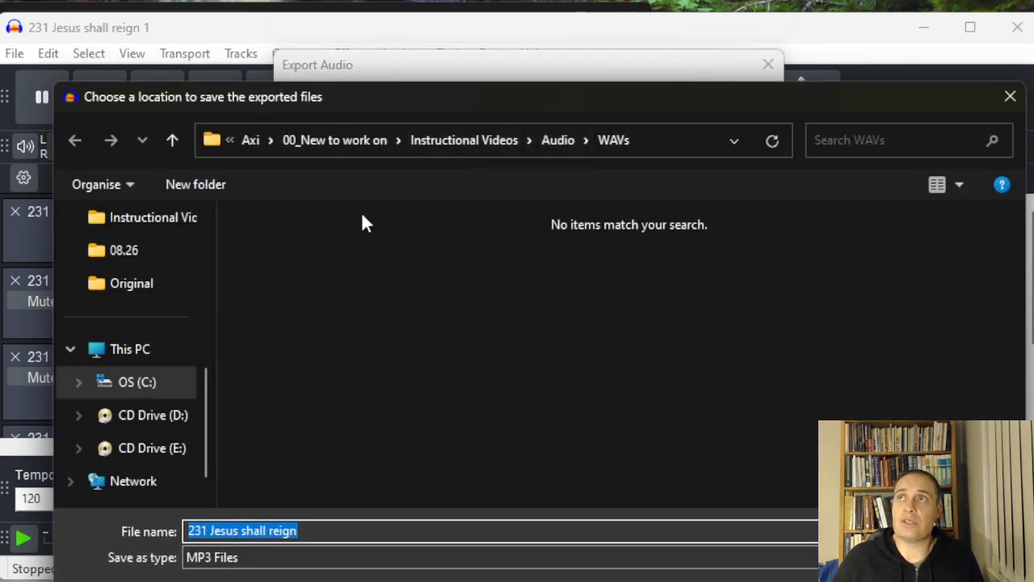
left_click(560, 140)
right_click(399, 378)
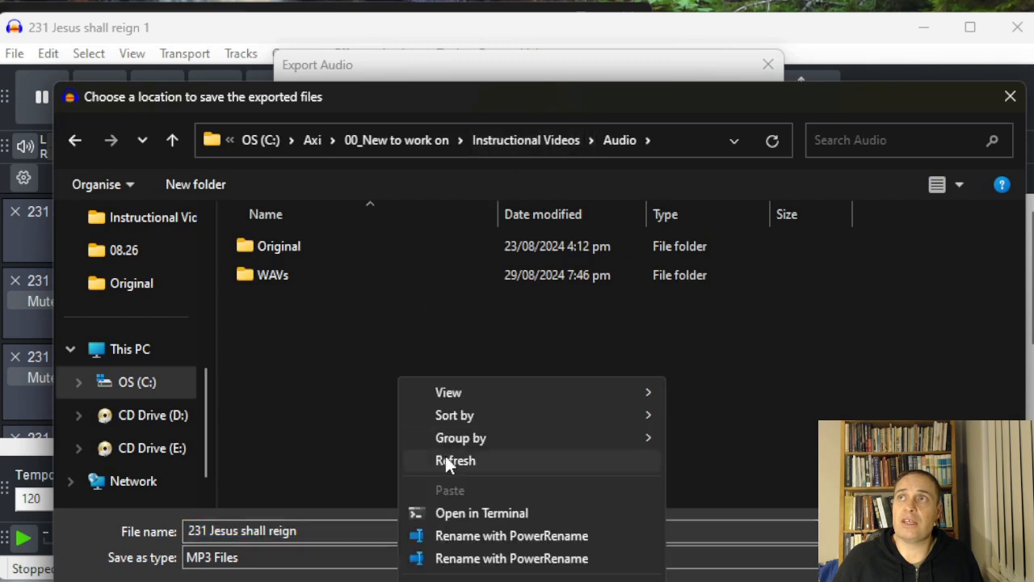
left_click(685, 483)
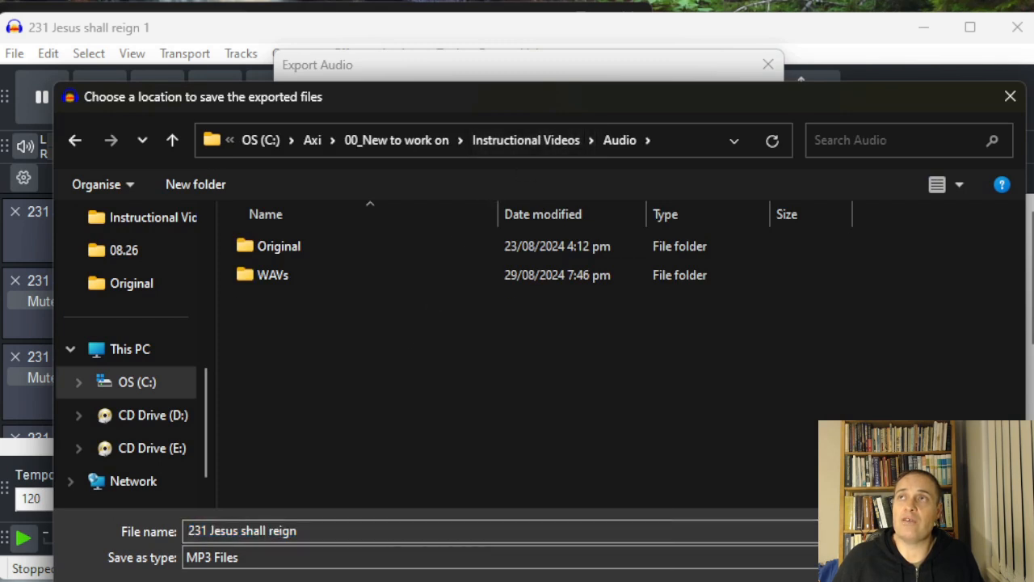
type("Mp3")
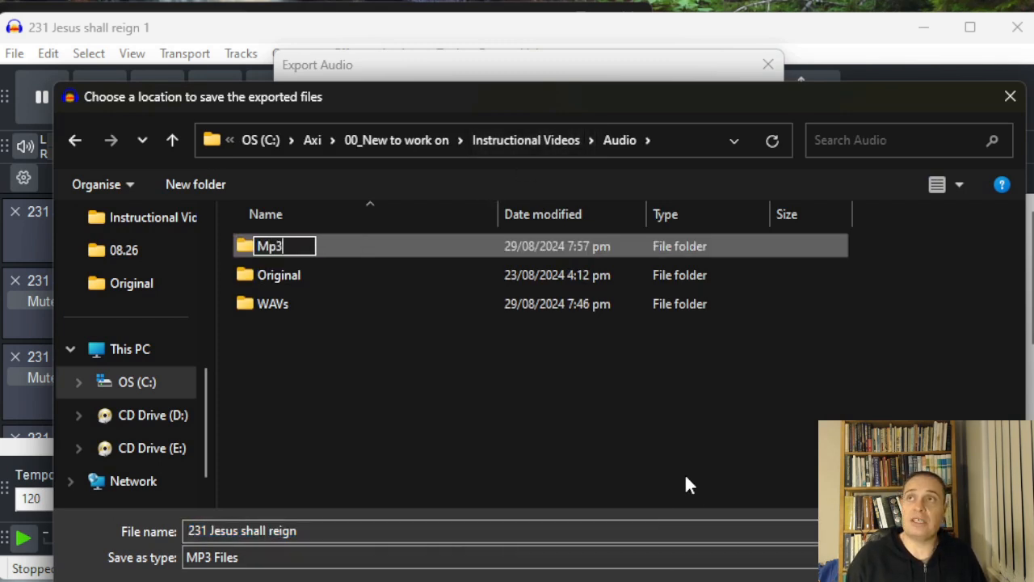
key("BackSpace")
key("BackSpace")
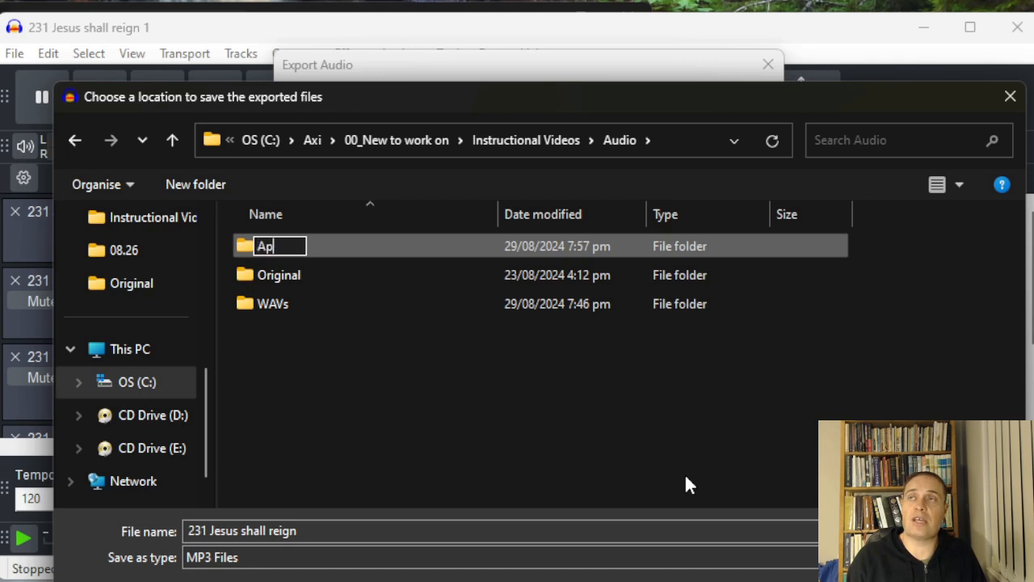
type("App")
key("Return")
key("Return")
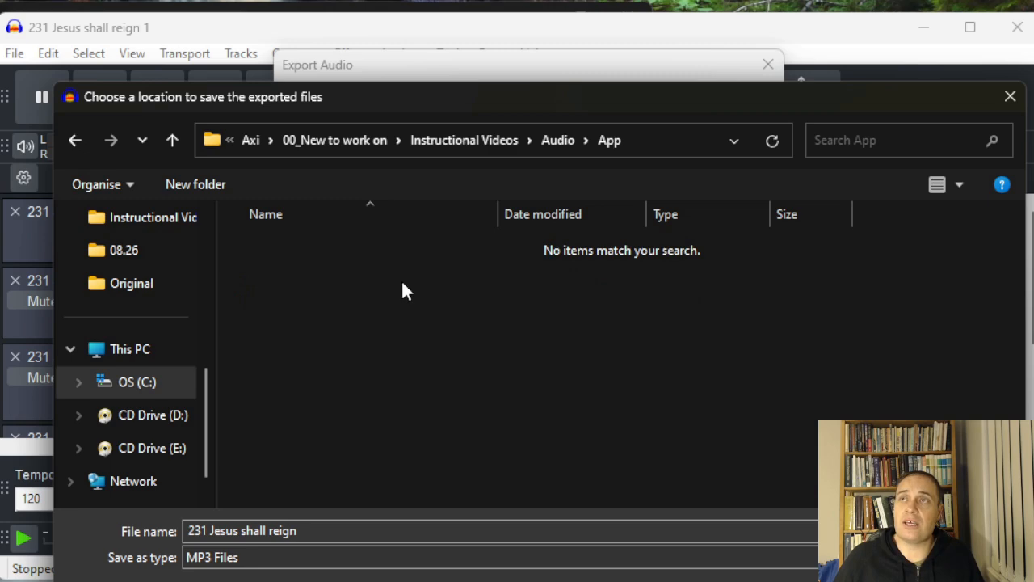
left_click(333, 530)
left_click_drag(389, 95, 383, 5)
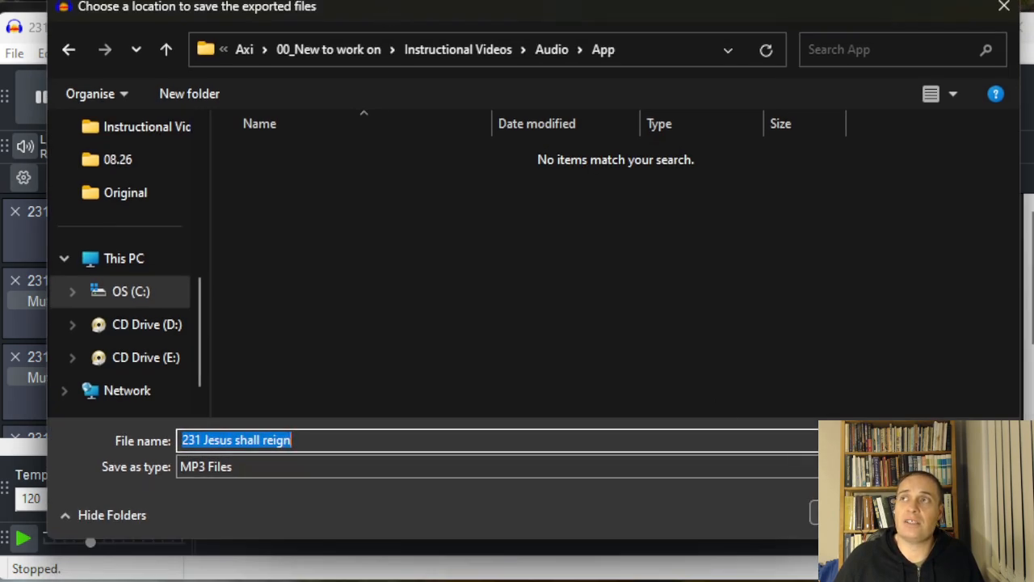
left_click(840, 512)
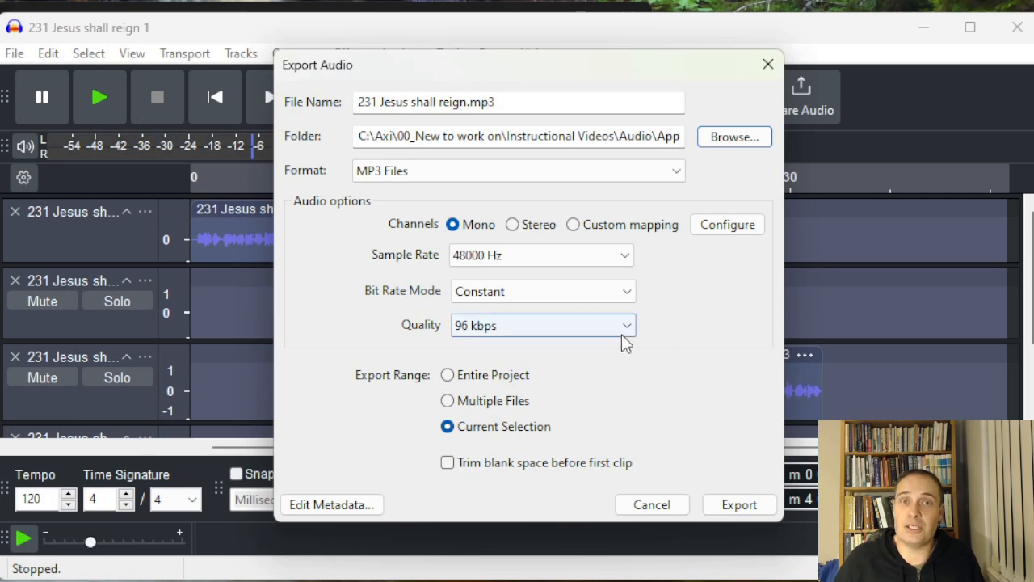
Check the sample rate, bit rate mode and quality options, then export the entire project as MP3
left_click(554, 257)
left_click(555, 403)
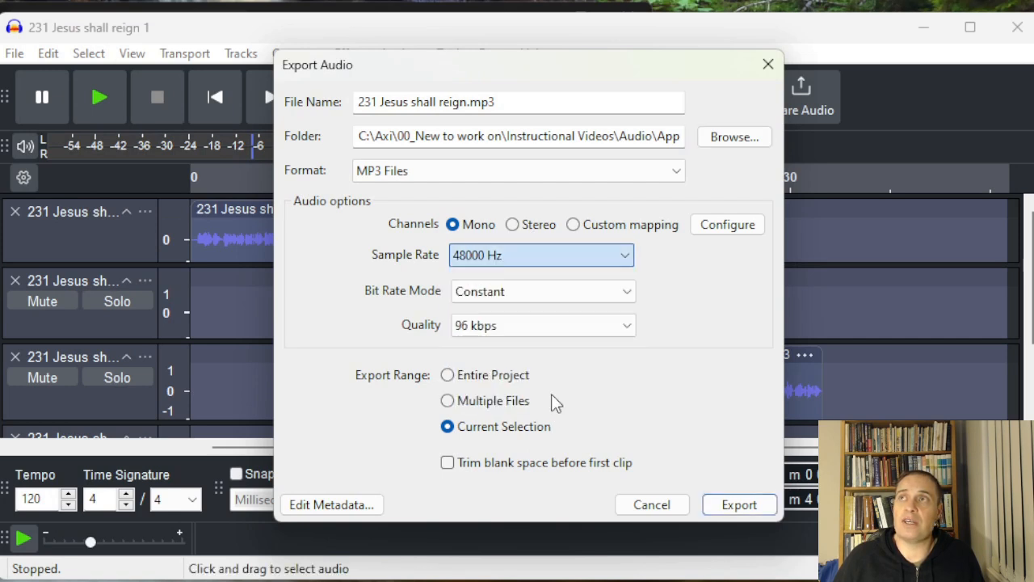
left_click(550, 293)
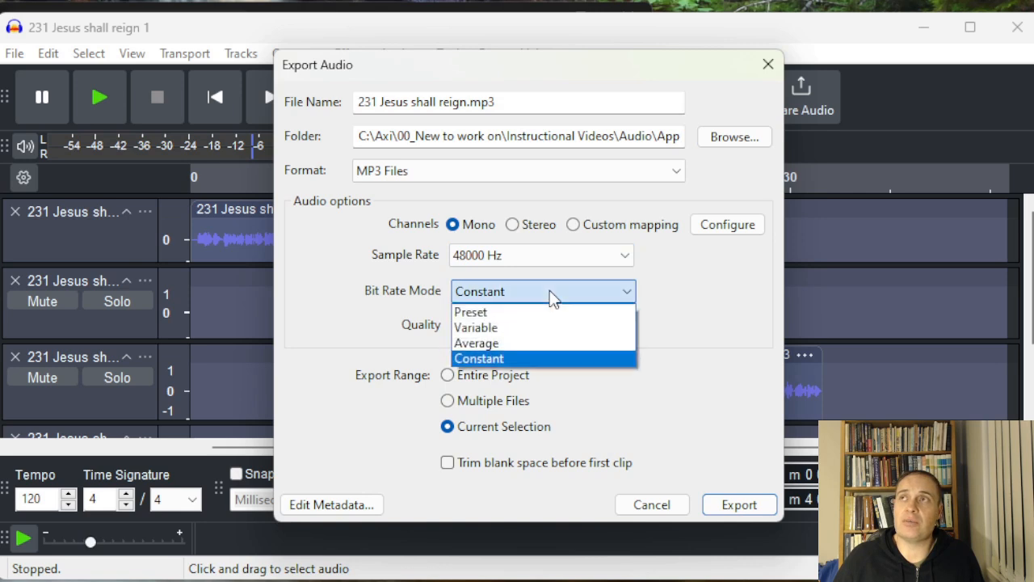
left_click(513, 360)
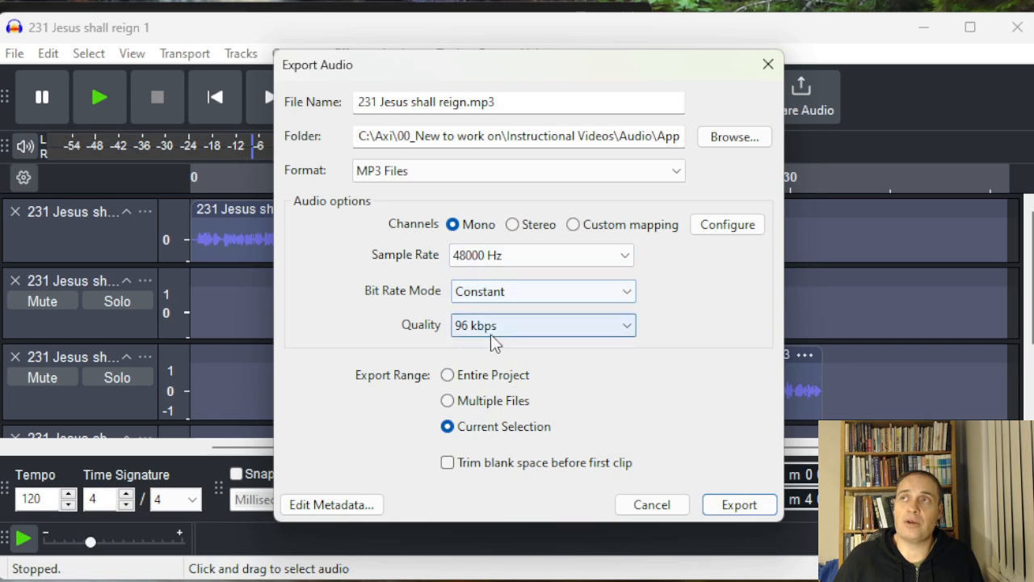
left_click(555, 328)
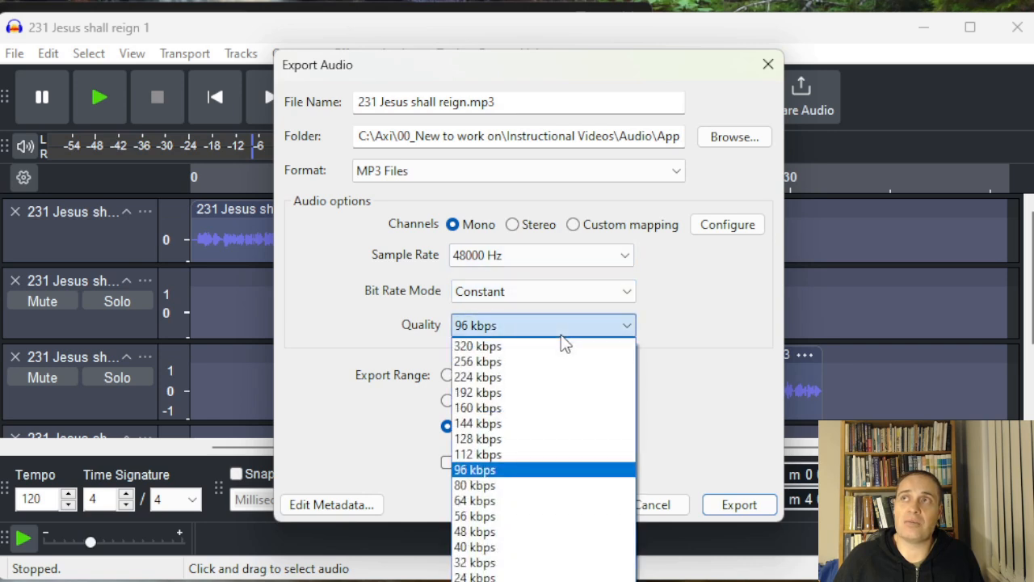
left_click(557, 470)
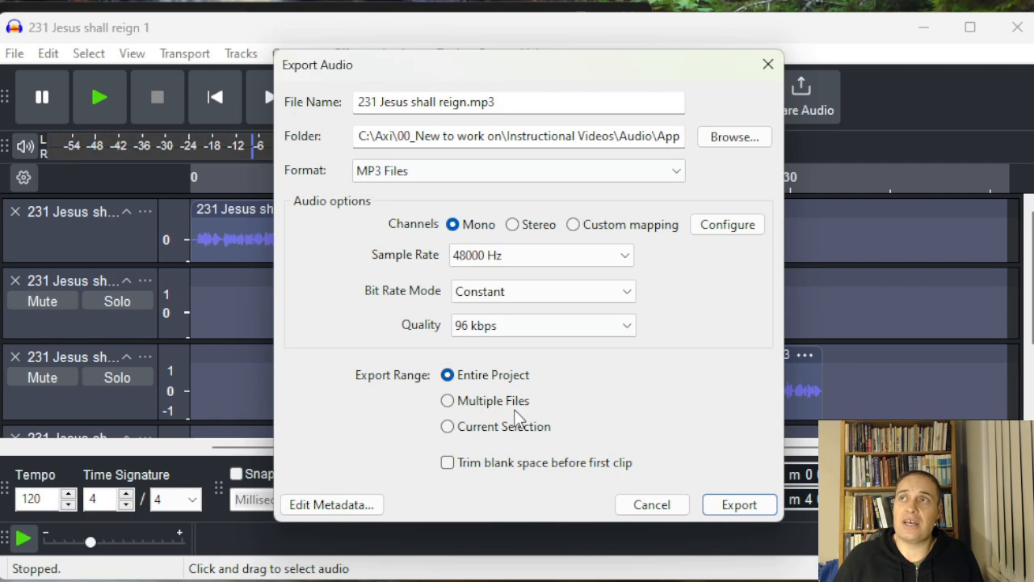
left_click(739, 505)
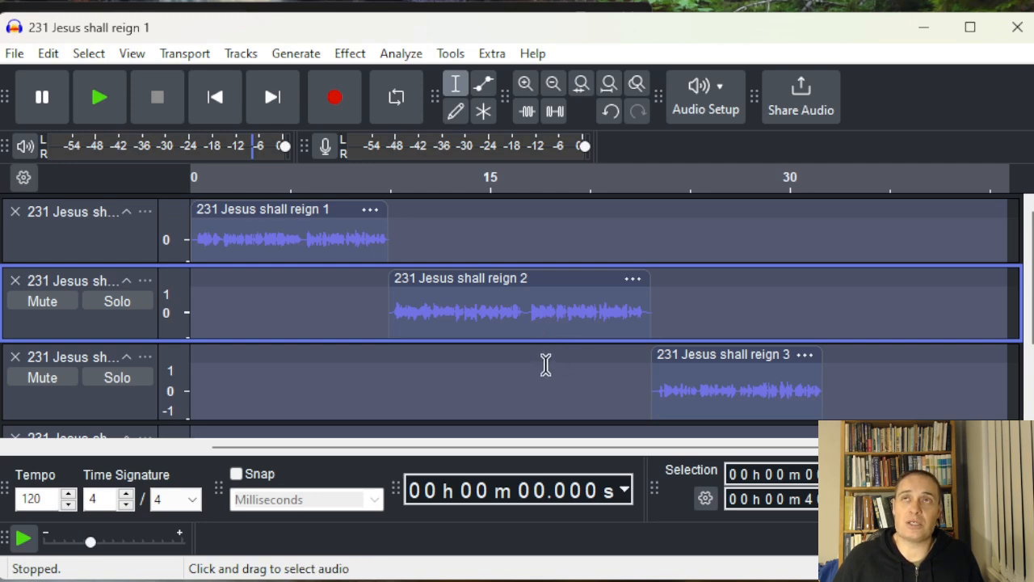
Select the first and second tracks from the start of the timeline through the end of the second clip
left_click_drag(0, 41, 522, 26)
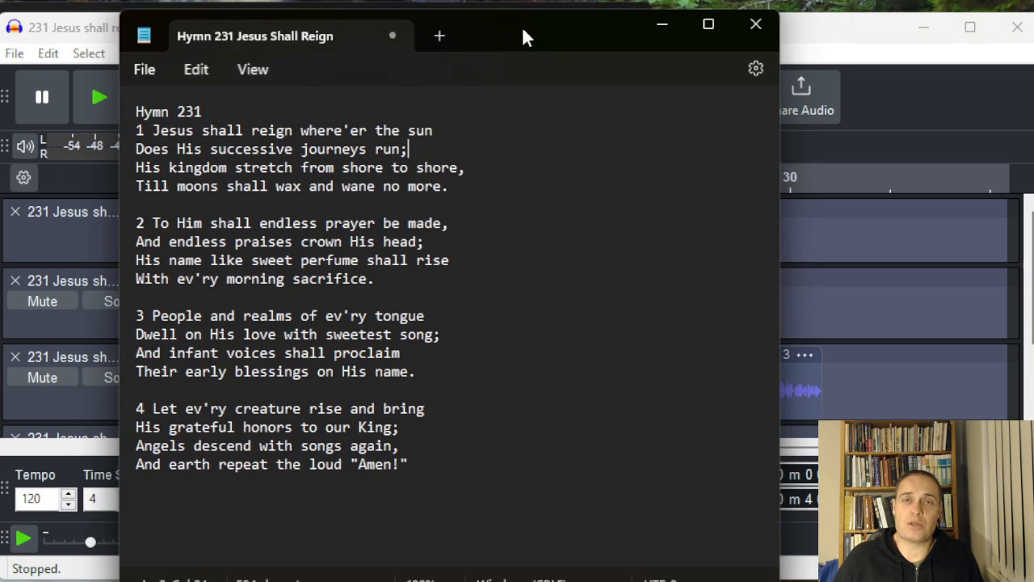
left_click_drag(522, 26, 0, 76)
left_click(374, 263)
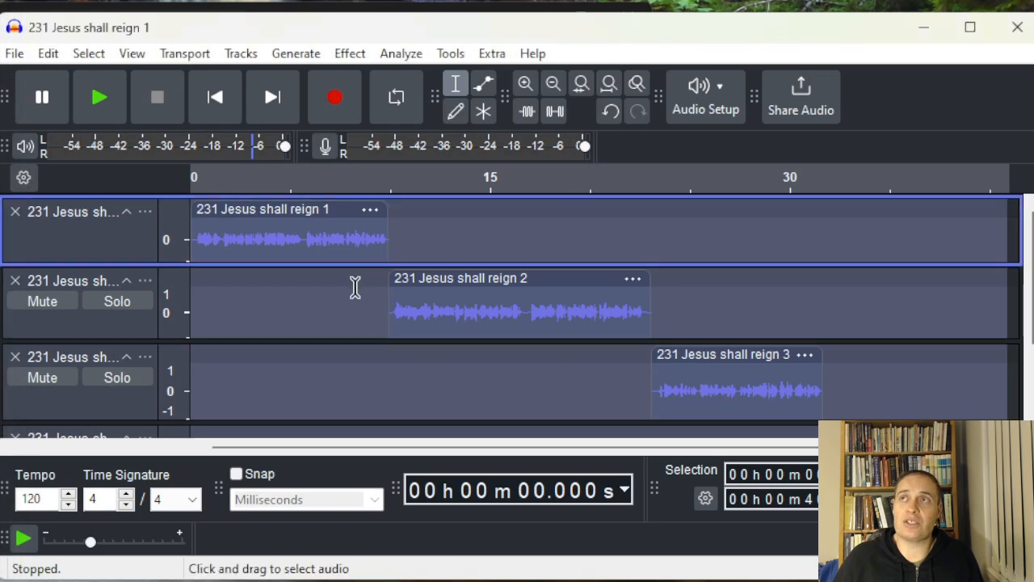
left_click(122, 251)
left_click(138, 332)
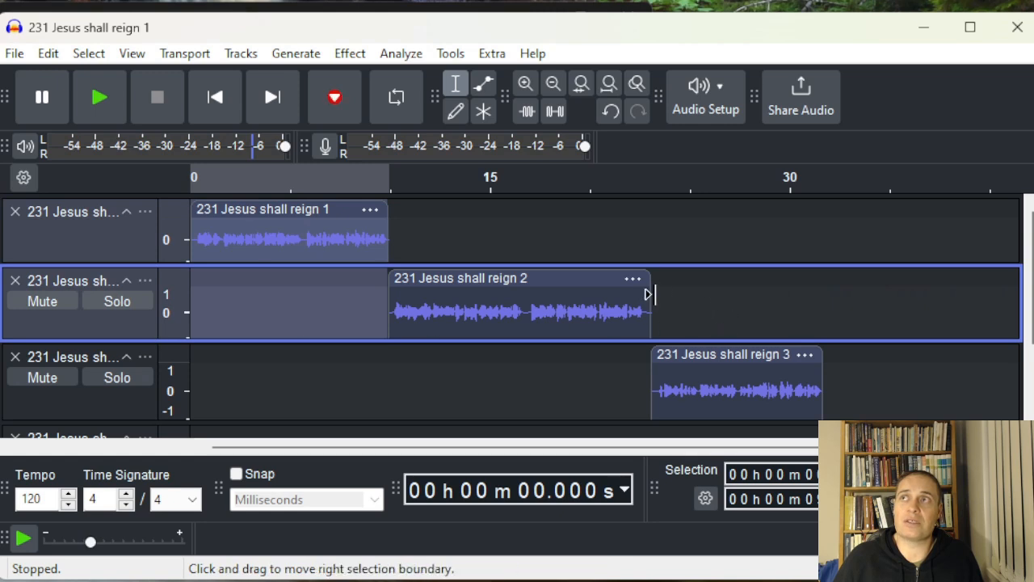
left_click(649, 294, "shift")
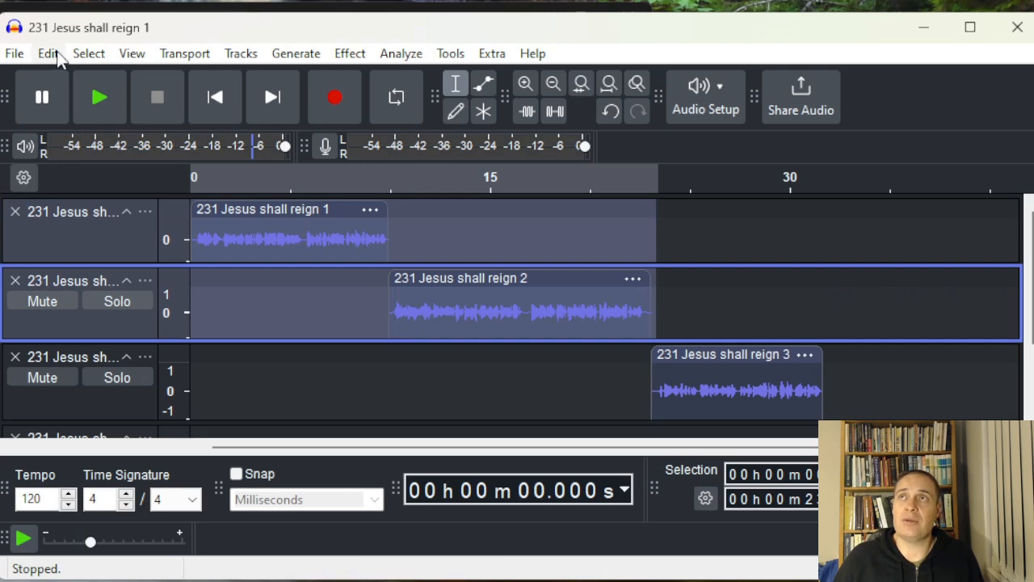
Export the current selection as MP3 named 231 Jesus shall reign 1-2.mp3
left_click(12, 56)
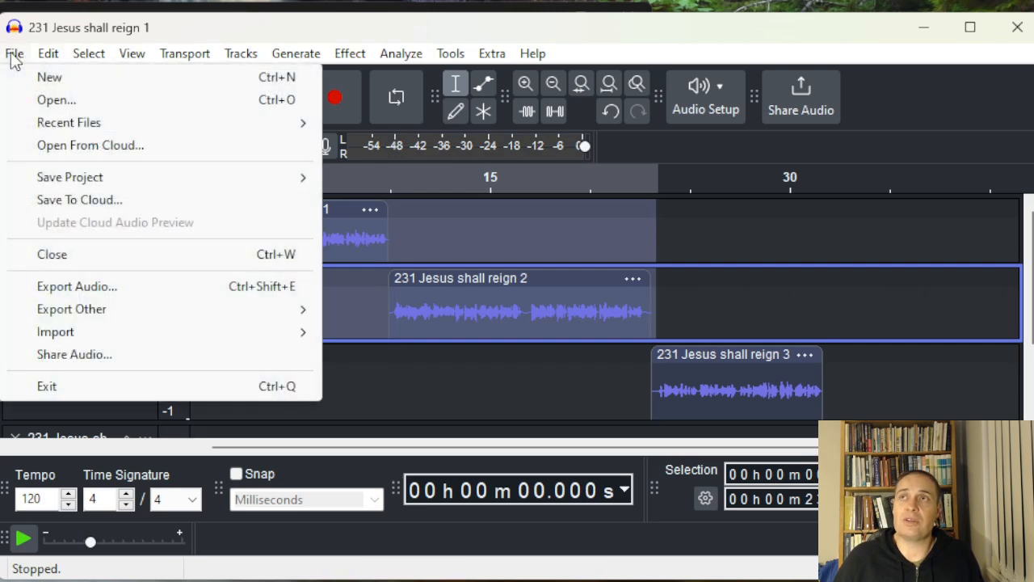
left_click(92, 288)
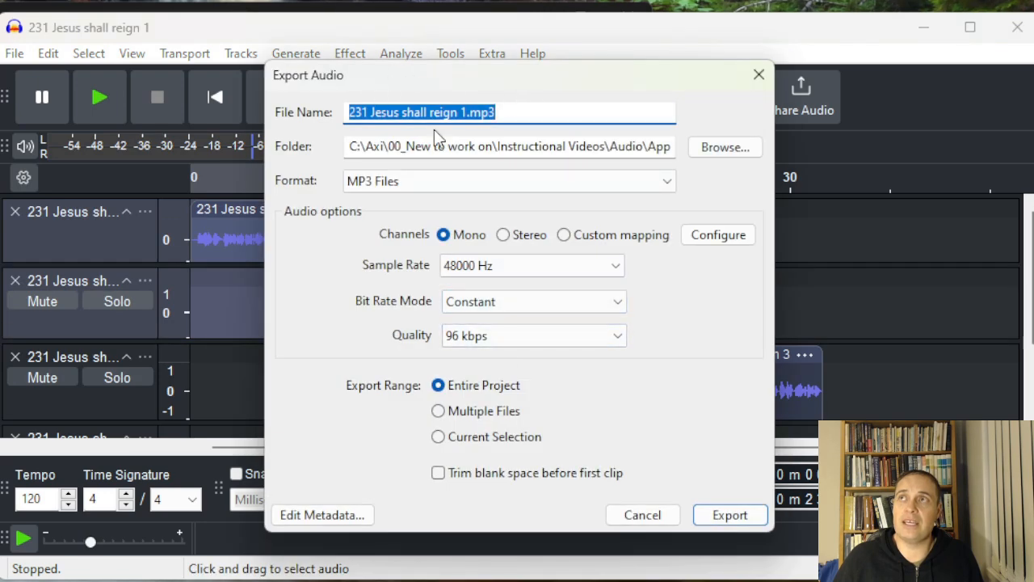
left_click(469, 121)
type("-2")
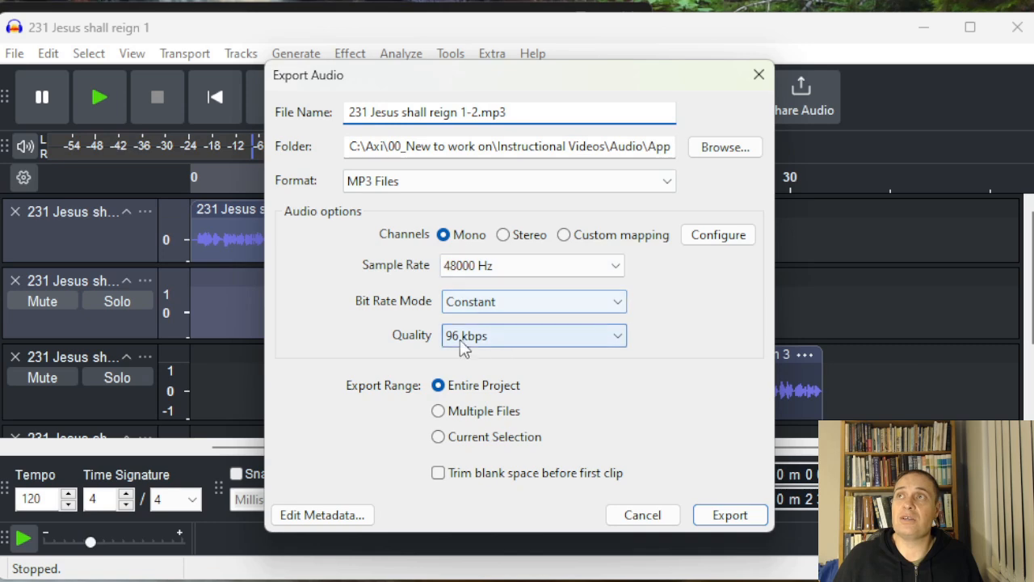
left_click(474, 438)
left_click(737, 517)
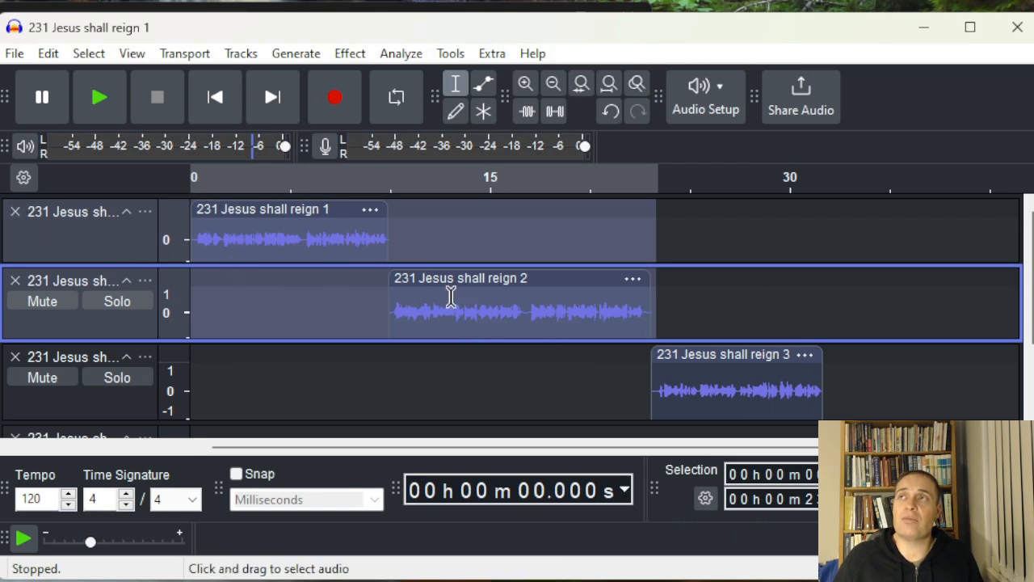
Select the third and fourth tracks from the start of the third clip through the end of the fourth clip
left_click(680, 289)
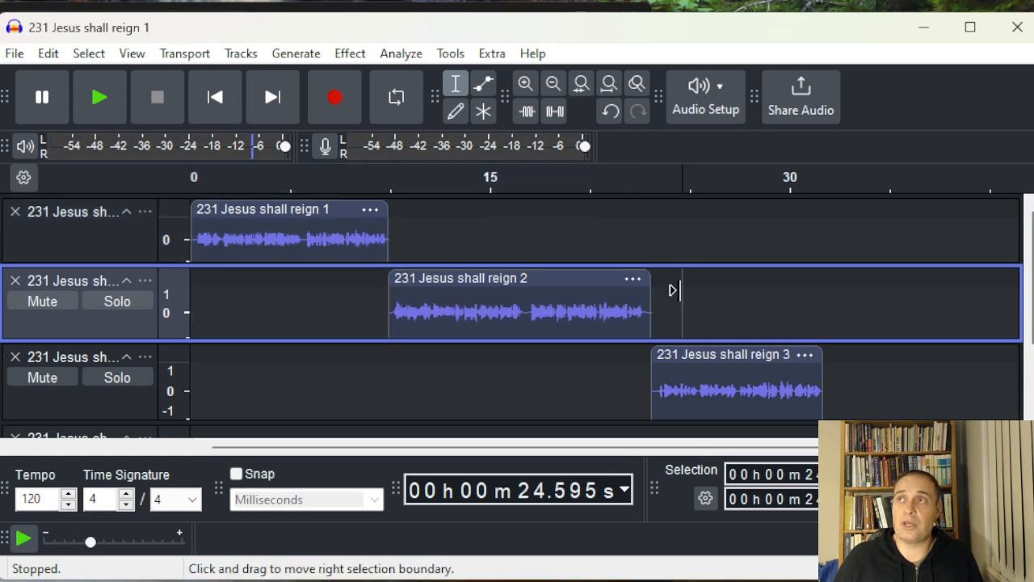
scroll(680, 290, "down", 3)
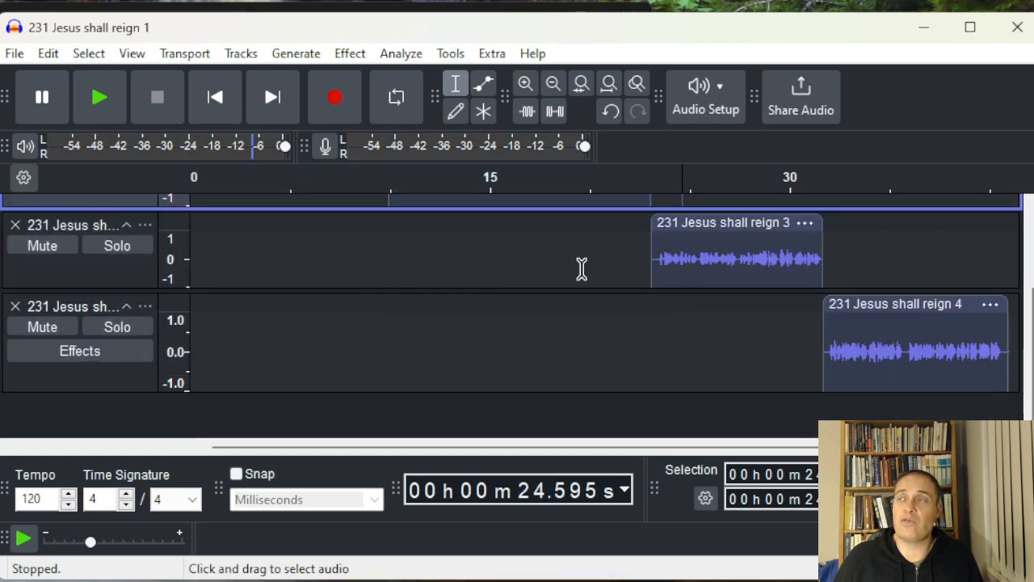
left_click_drag(702, 241, 836, 328)
left_click(647, 240)
left_click(633, 244)
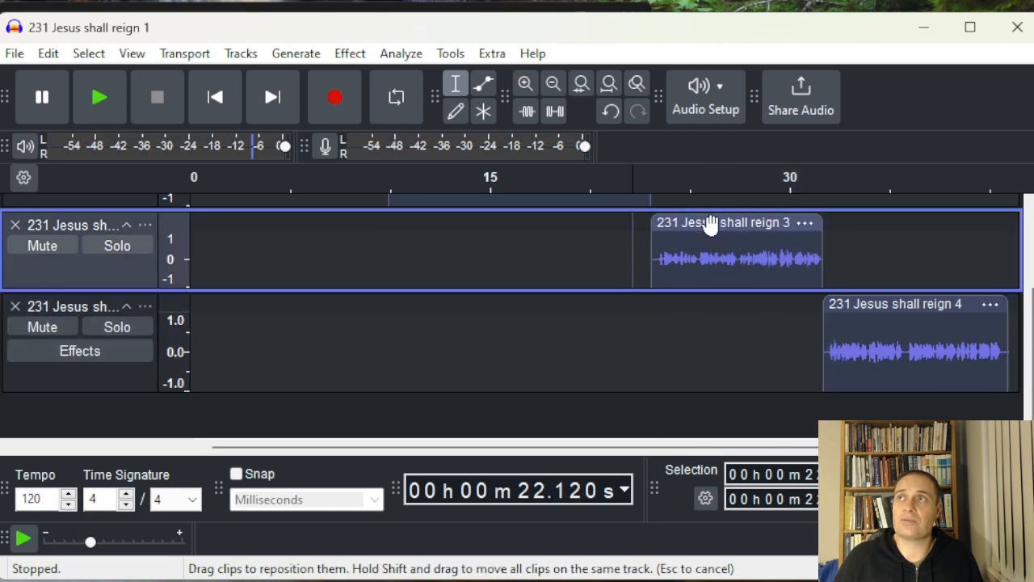
left_click(641, 243)
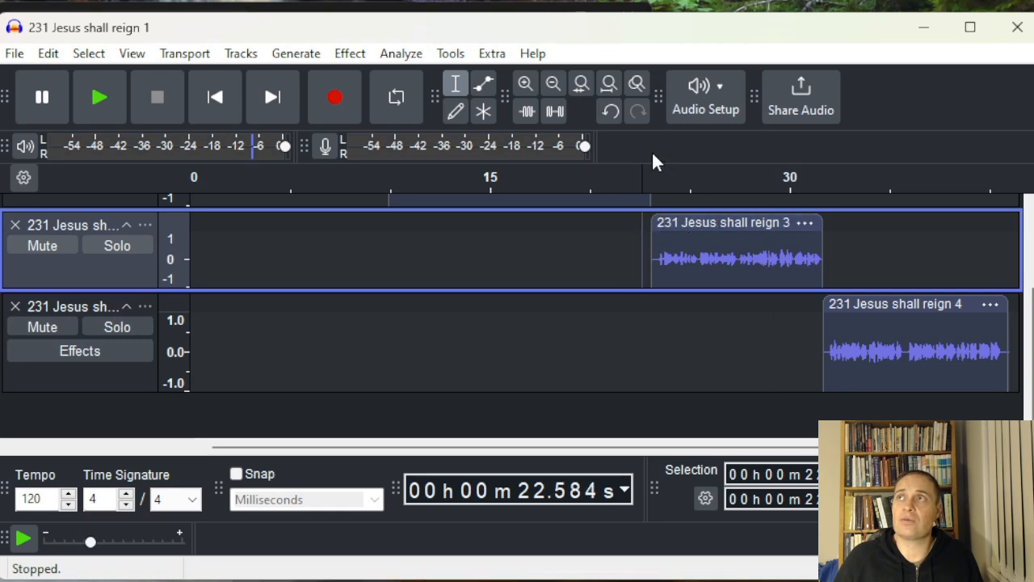
left_click(650, 171)
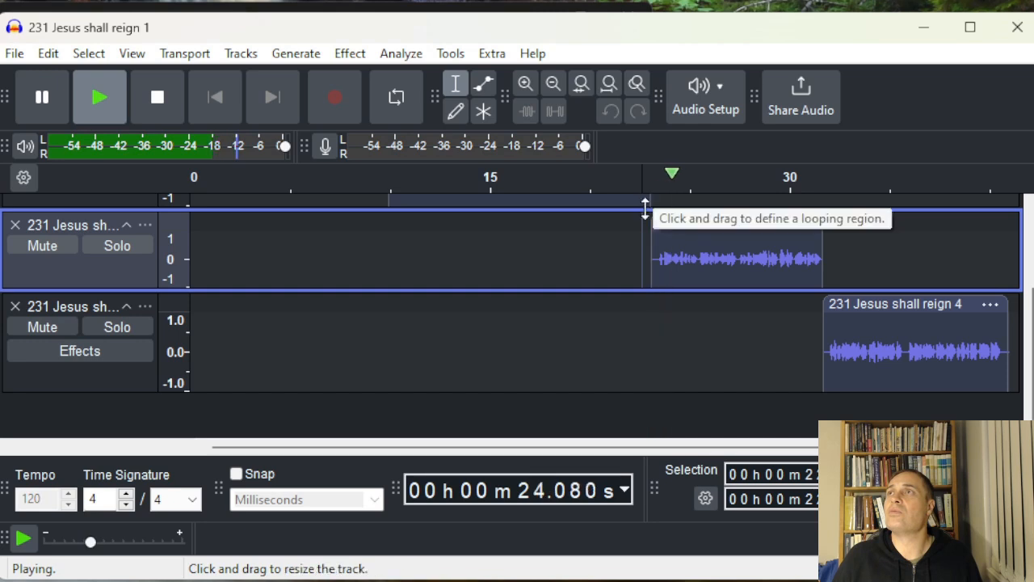
key("space")
left_click(649, 256)
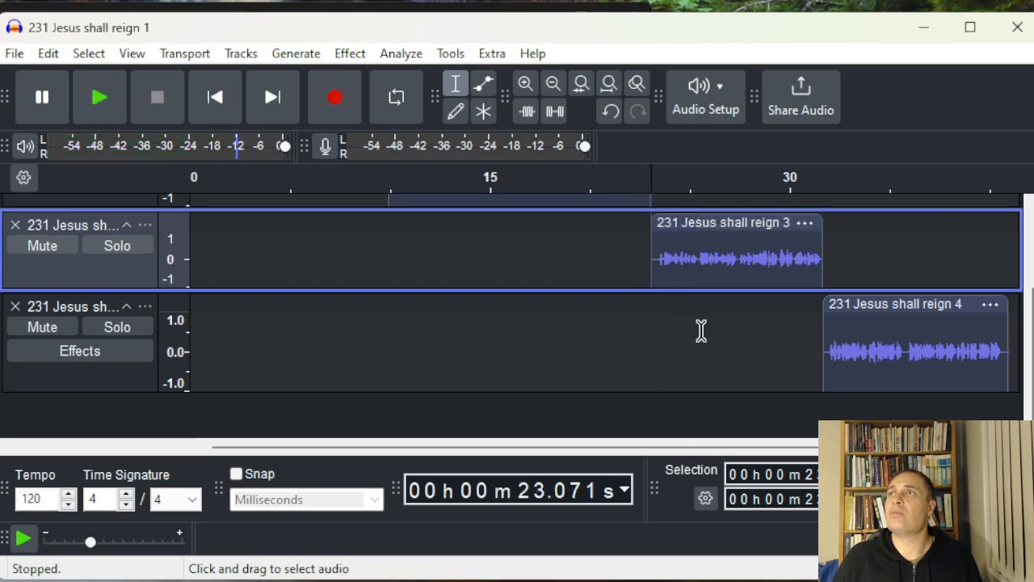
left_click_drag(629, 448, 759, 450)
left_click(838, 325, "shift")
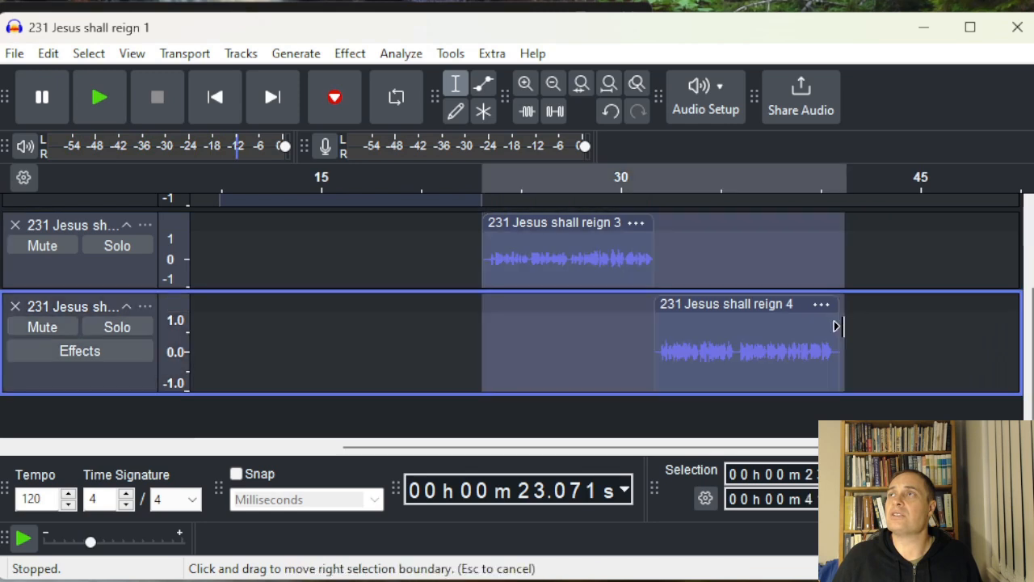
Move the selected third and fourth clips together to the start of the timeline
left_click_drag(541, 223, 216, 225)
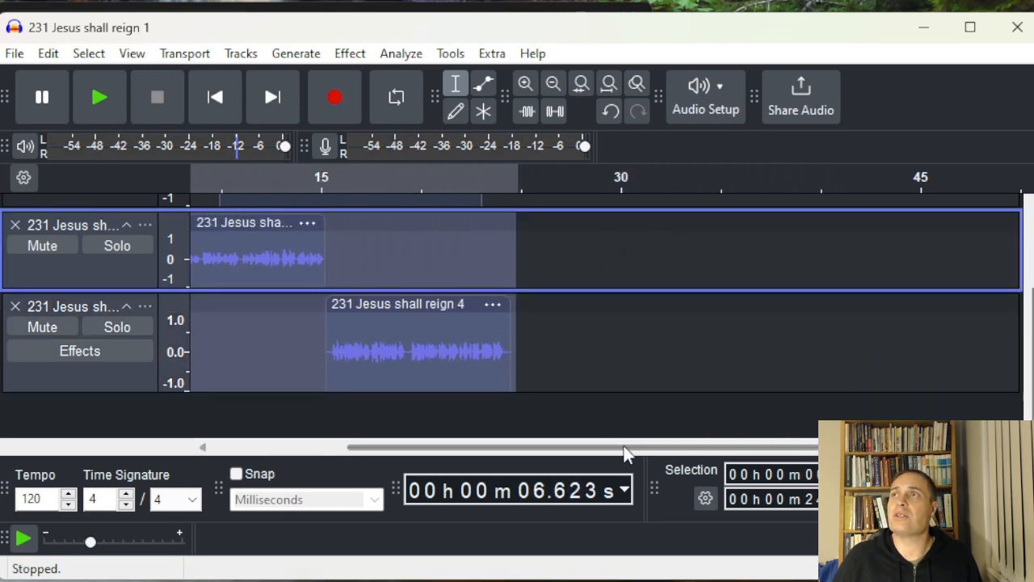
left_click_drag(624, 448, 473, 449)
left_click_drag(372, 224, 242, 221)
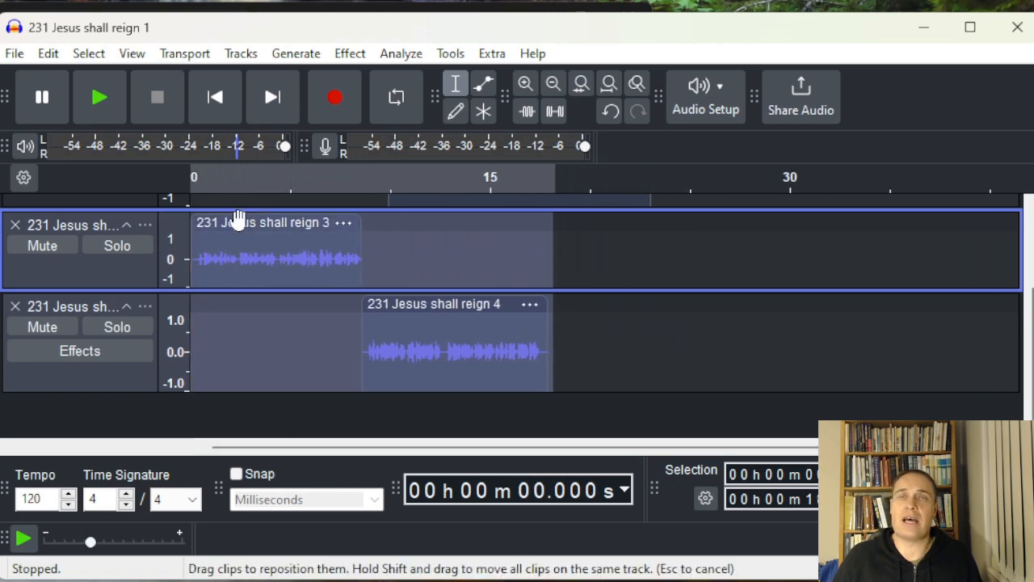
Export the current selection as an MP3 named 231 Jesus shall reign 2.mp3
scroll(371, 364, "up", 3)
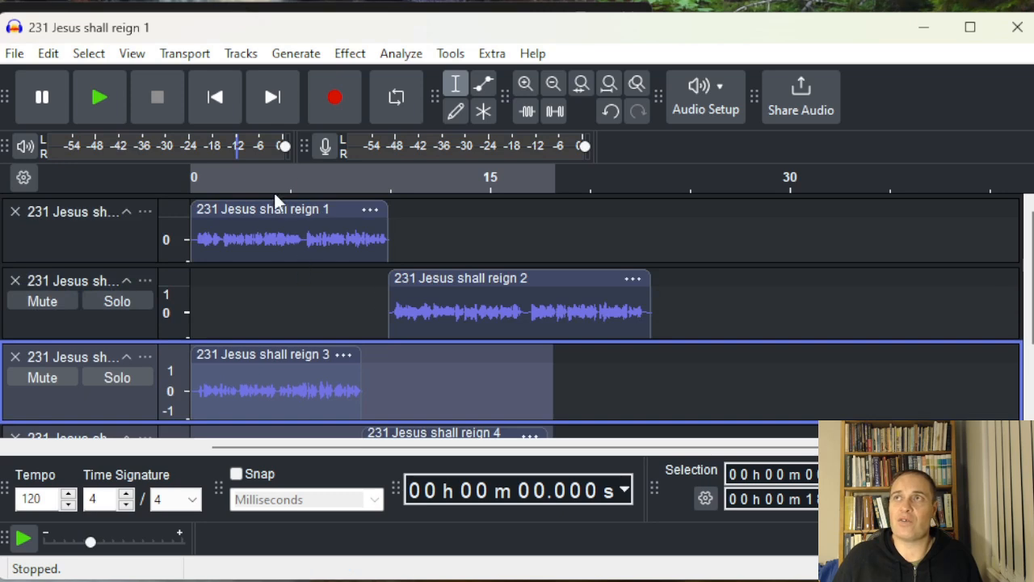
left_click(13, 53)
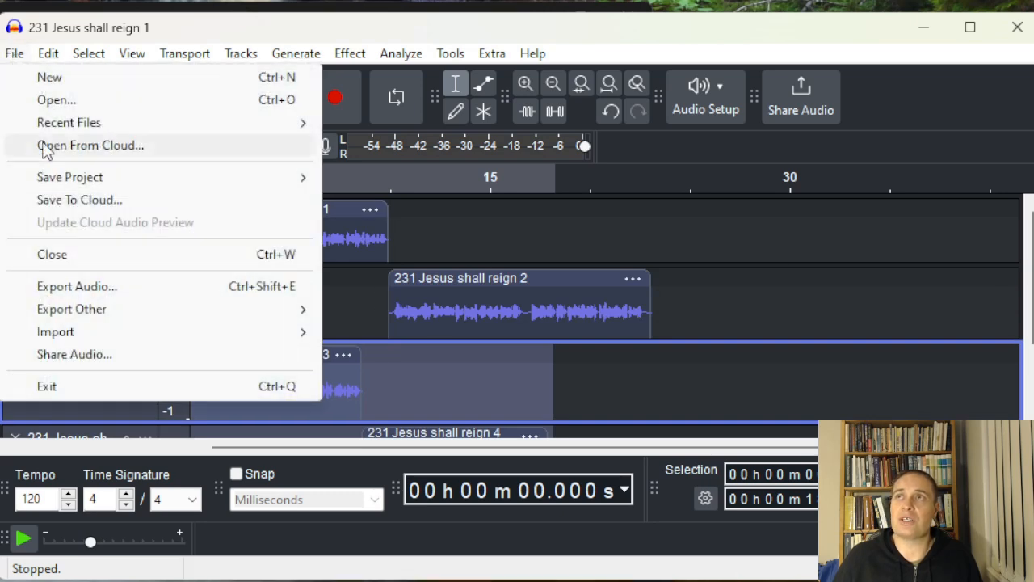
left_click(109, 288)
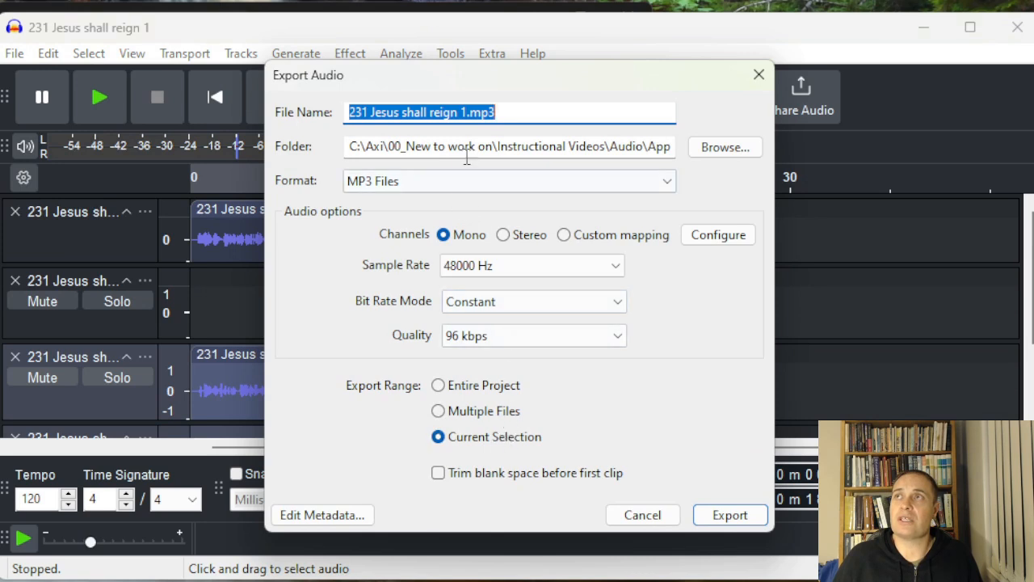
left_click(467, 112)
key("BackSpace")
type("2")
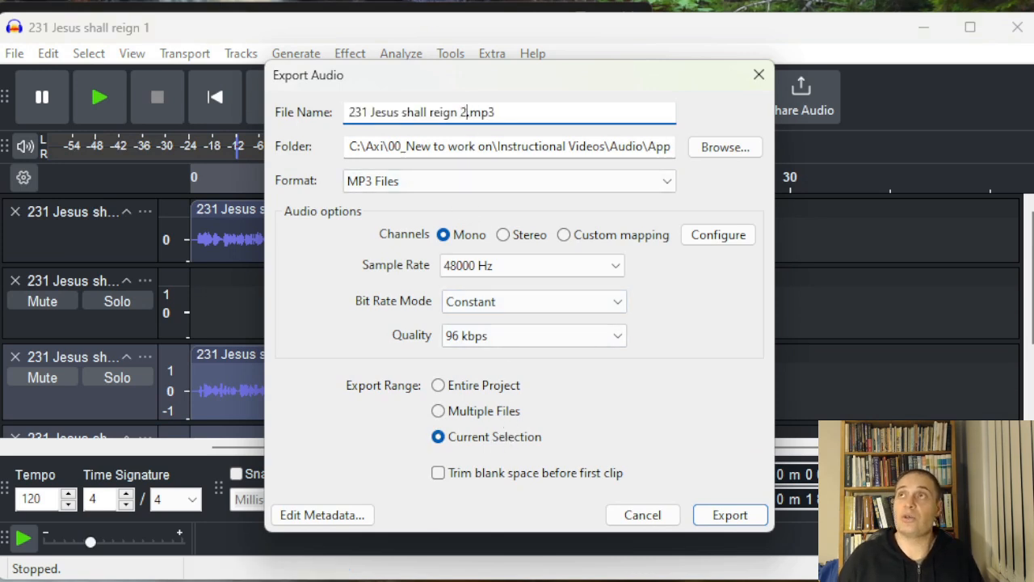
left_click(730, 515)
Move the second and fourth clips so each starts at the beginning of the timeline
left_click(660, 357)
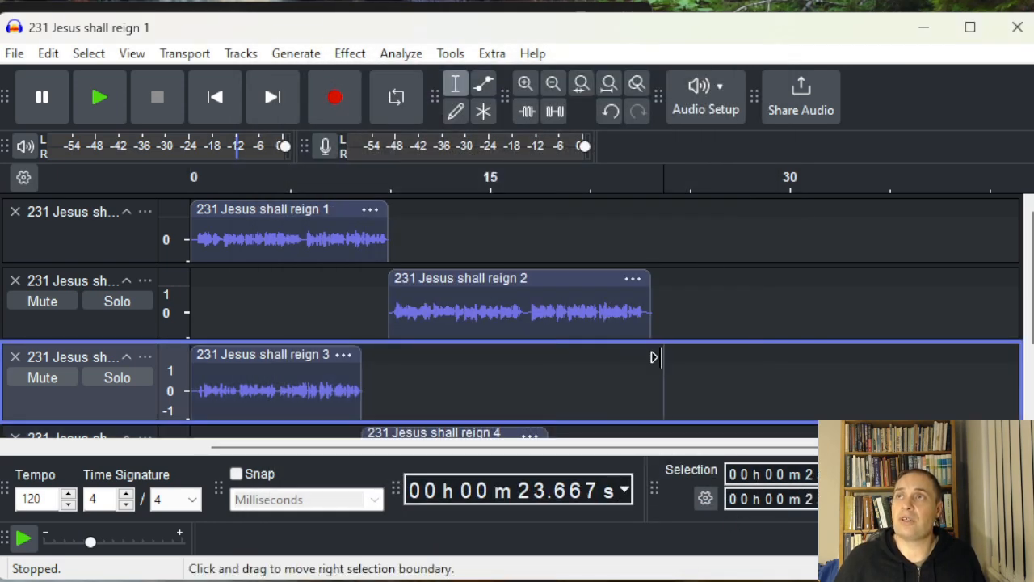
left_click_drag(487, 279, 293, 282)
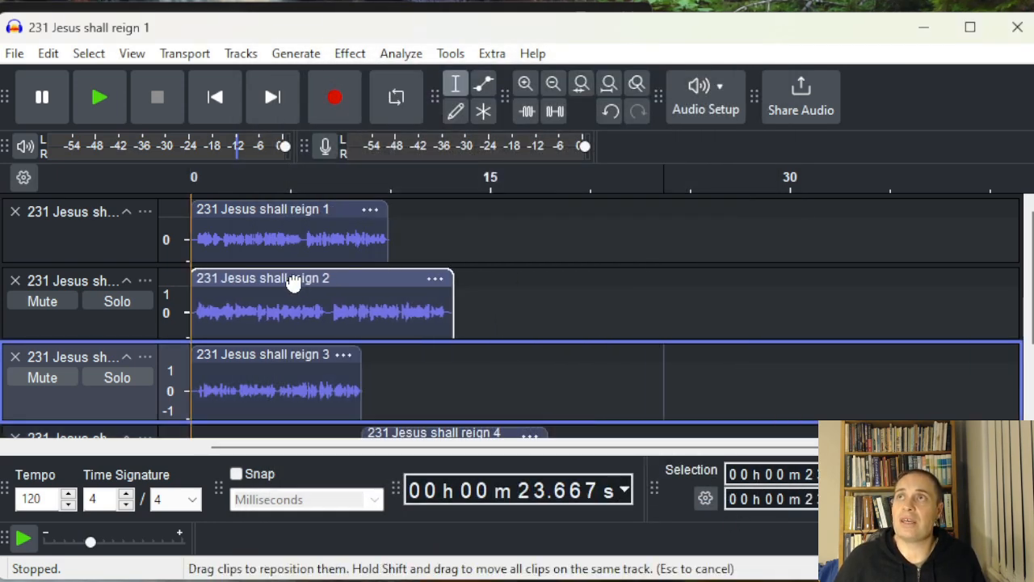
scroll(390, 325, "down", 2)
left_click_drag(424, 302, 254, 305)
scroll(254, 315, "up", 2)
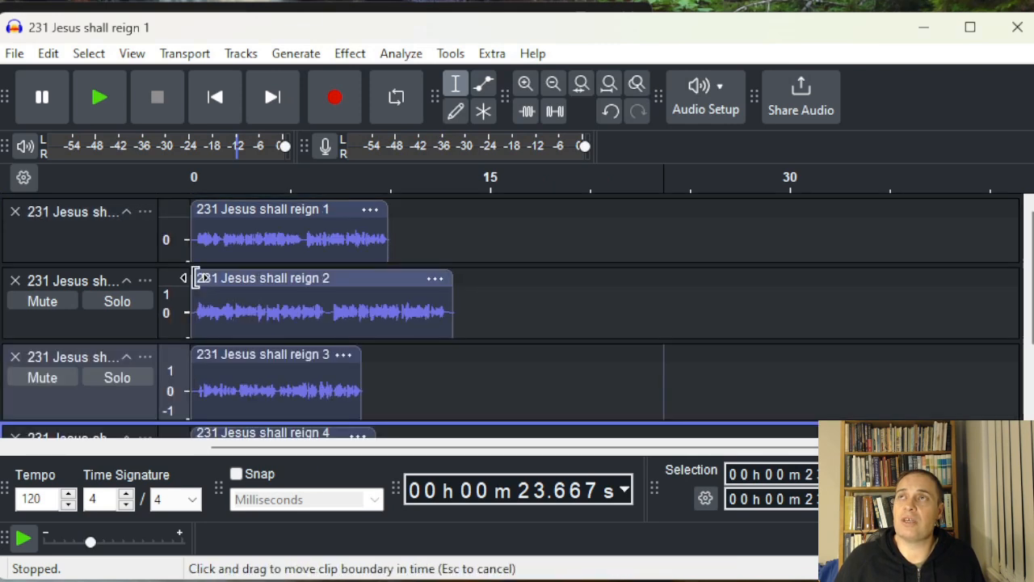
Select all tracks and export them as multiple MP3 files, one per track, overwriting existing files
key("ctrl+a")
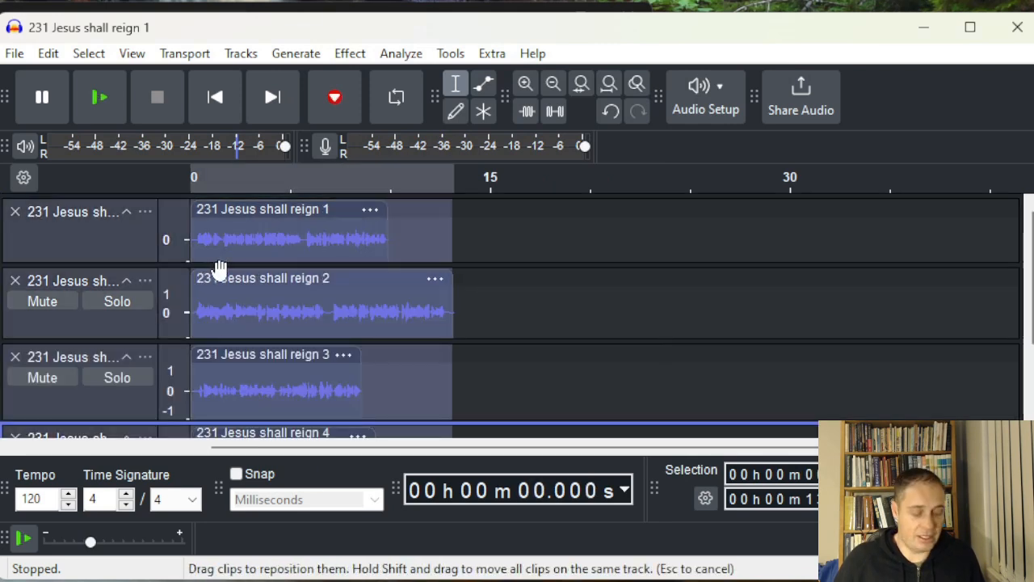
key("ctrl+shift+e")
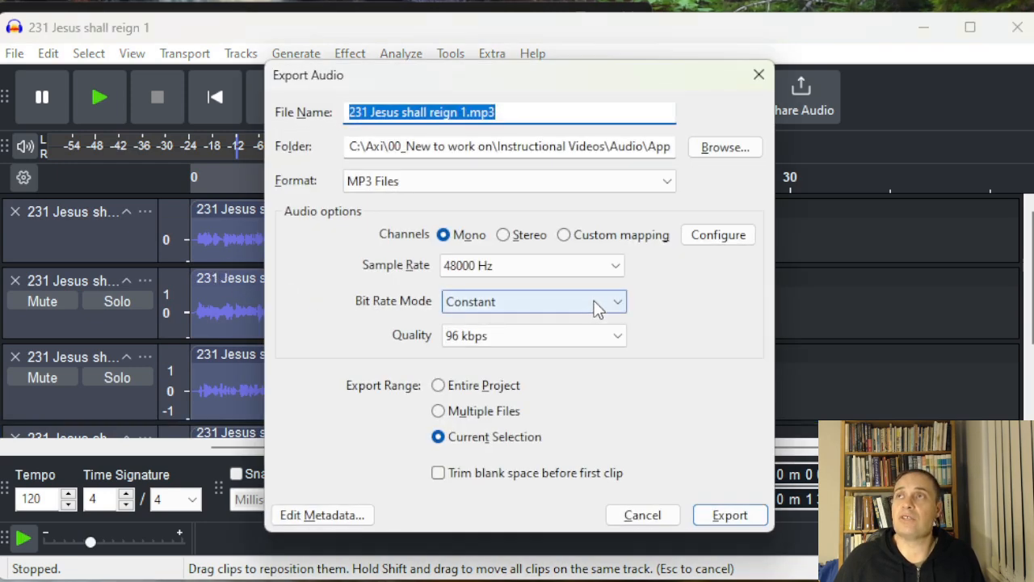
left_click(496, 411)
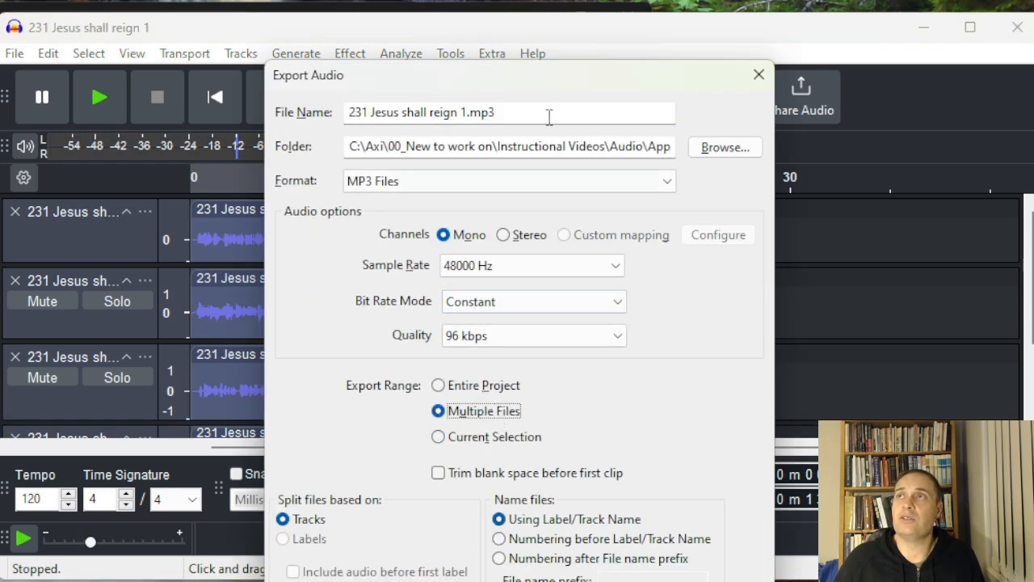
left_click_drag(534, 73, 522, 0)
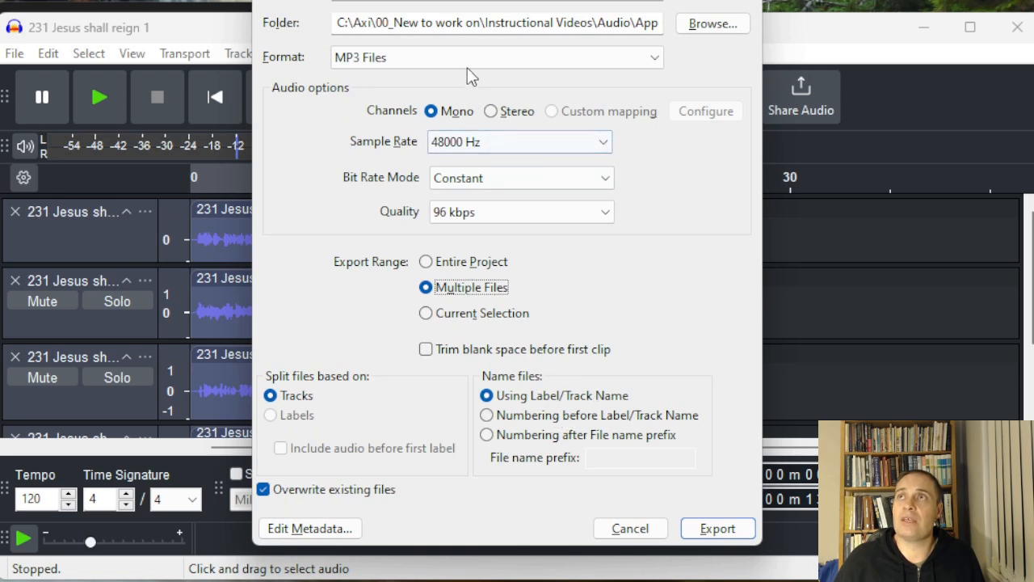
left_click(706, 533)
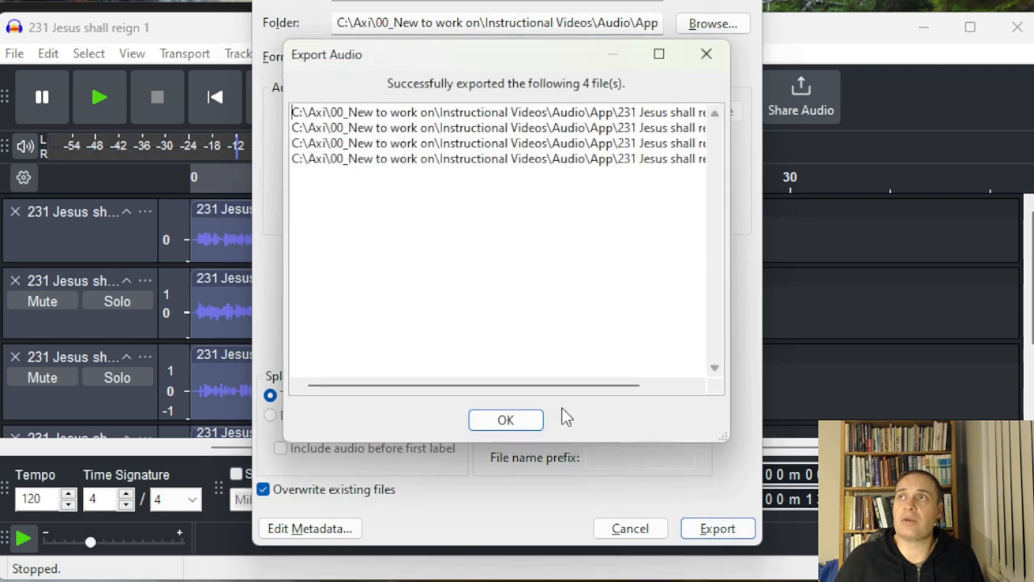
left_click(509, 420)
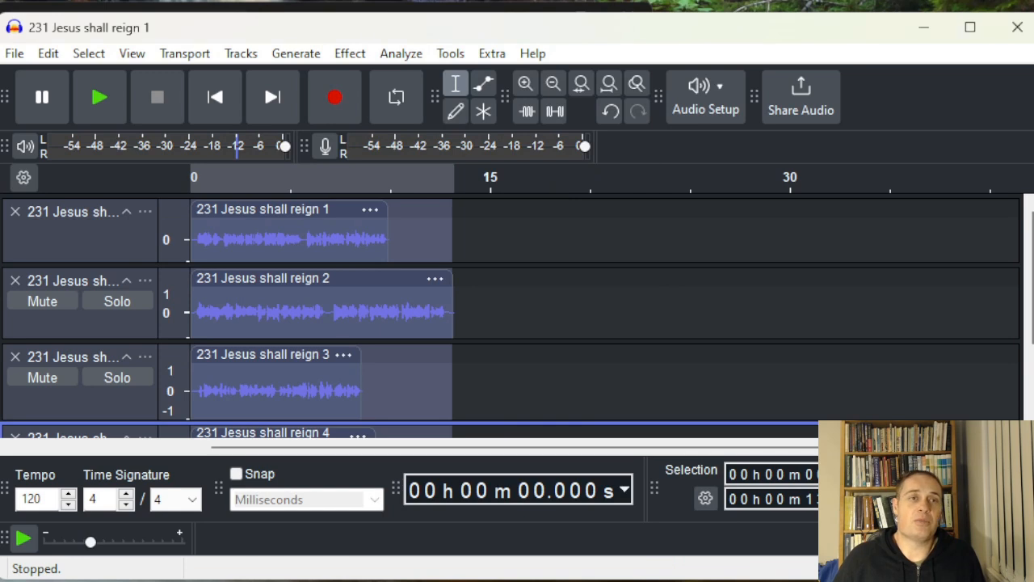
Open the App folder in the file explorer and review the exported MP3 files
key("alt+Tab")
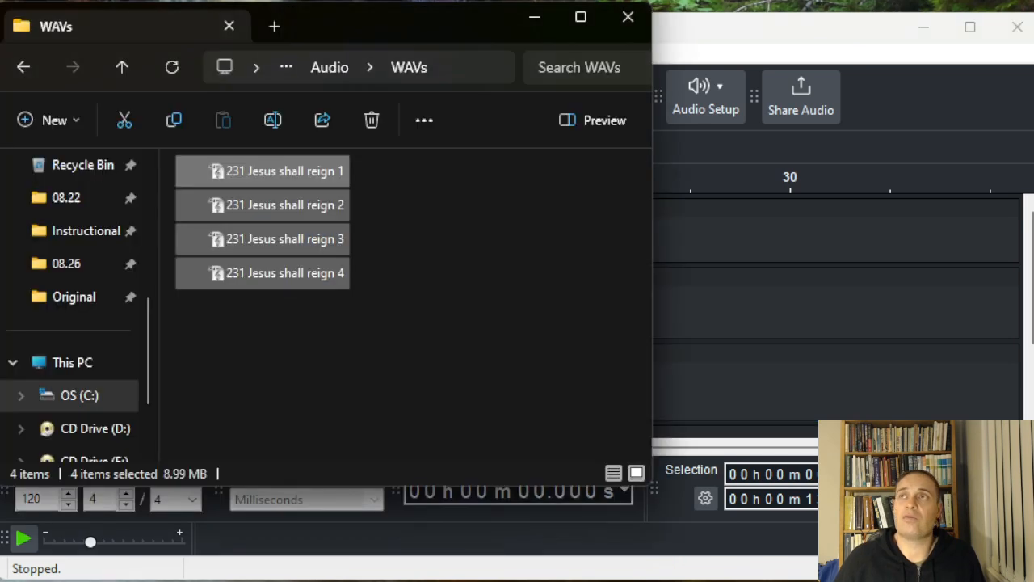
left_click(332, 71)
double_click(249, 179)
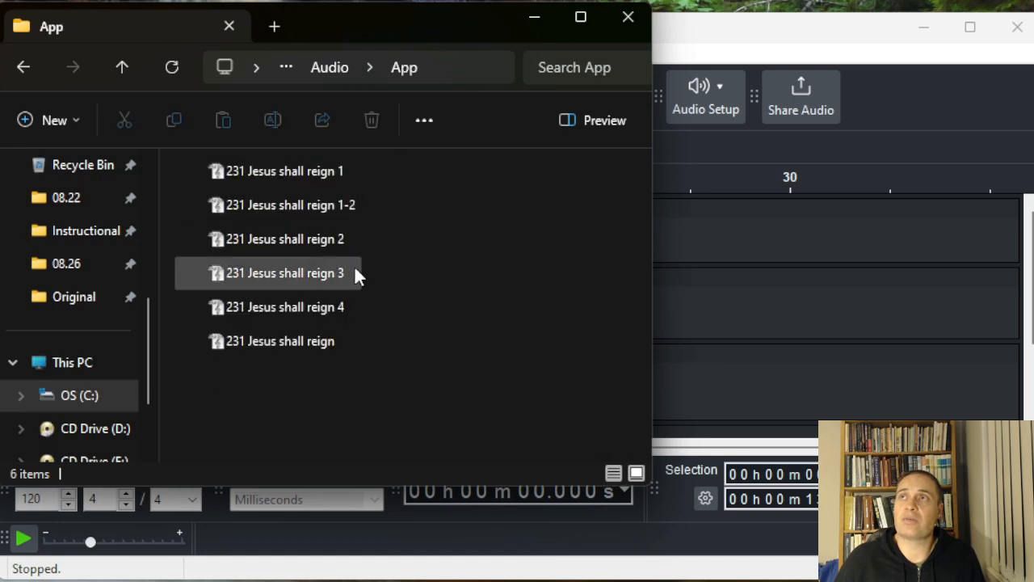
left_click(304, 341)
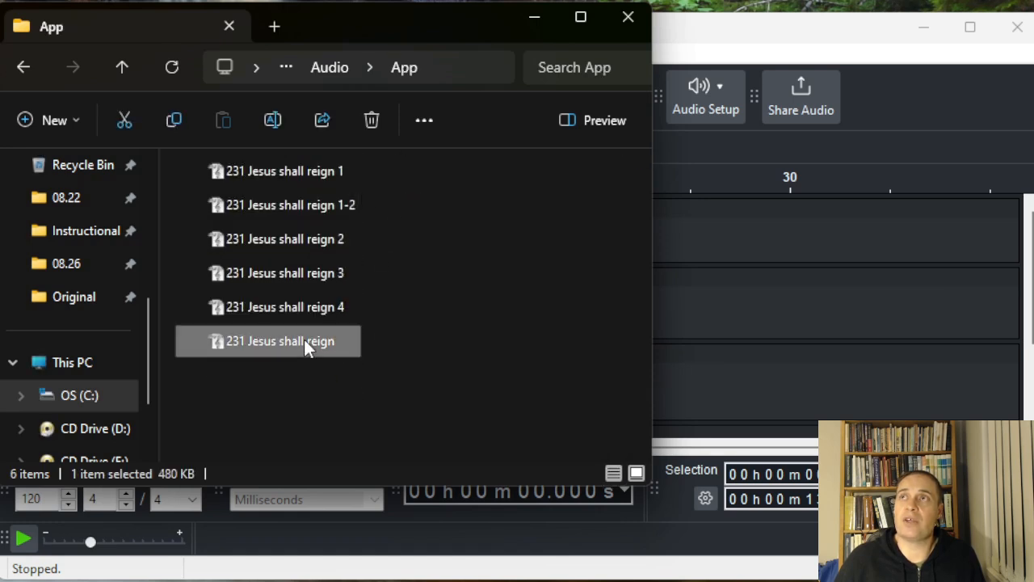
left_click(346, 206)
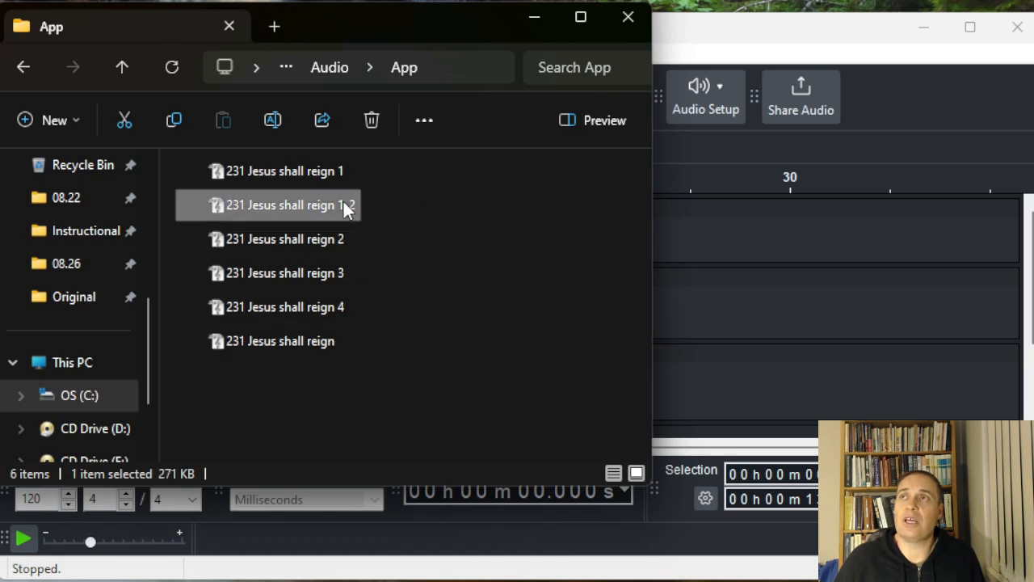
left_click(378, 326)
left_click_drag(342, 211, 278, 375)
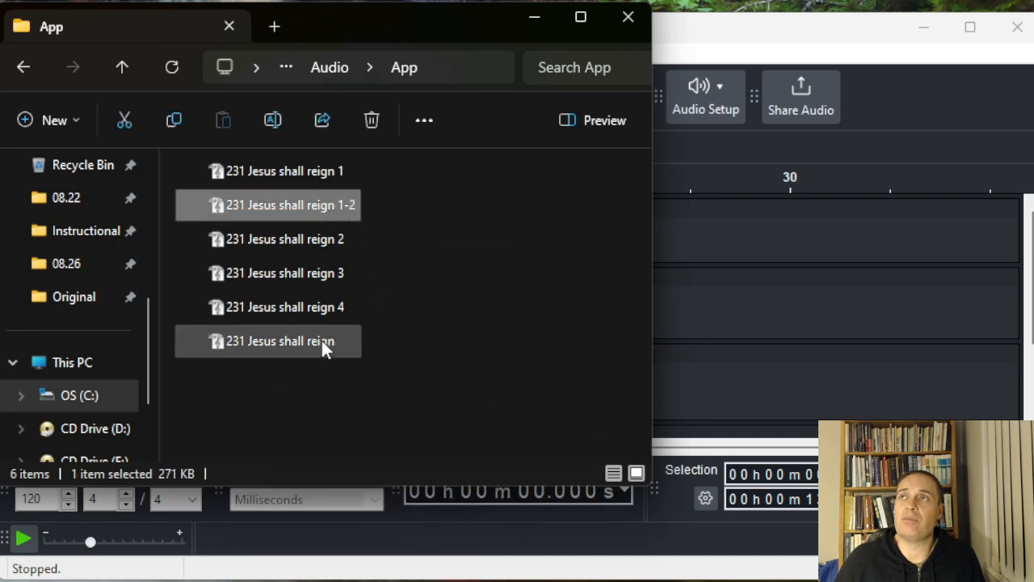
left_click(703, 25)
Undo the fourth clip's move to the start of the timeline
scroll(346, 351, "down", 2)
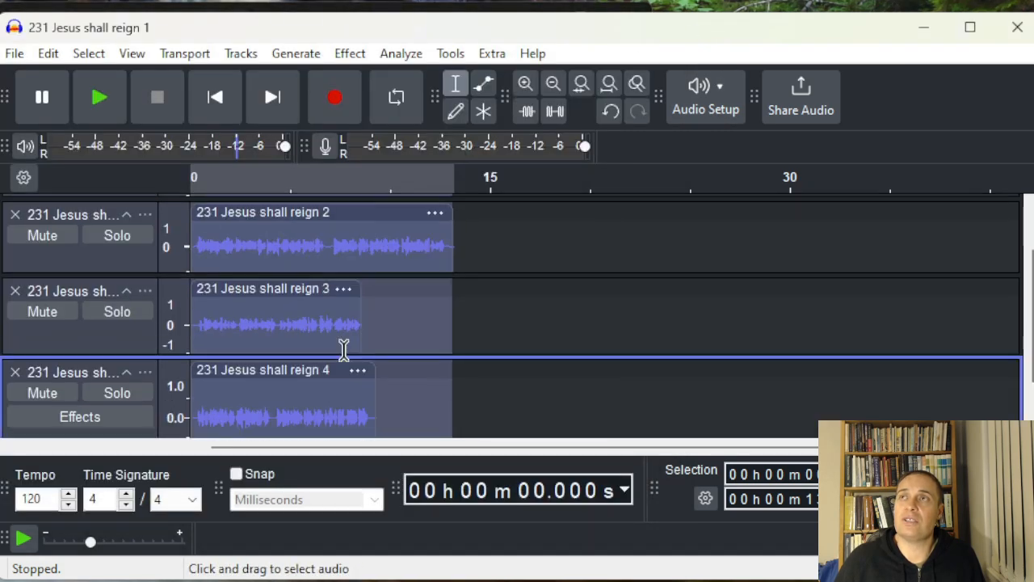
scroll(355, 323, "up", 1)
key("ctrl+z")
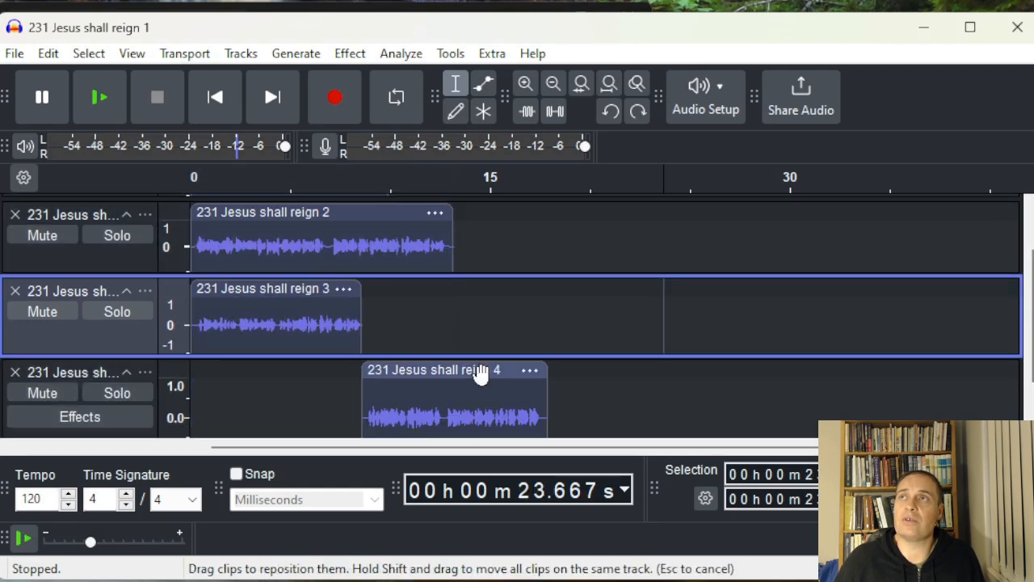
Select the third and fourth tracks from the timeline start through the end of the fourth clip
scroll(451, 352, "down", 1)
left_click(340, 346)
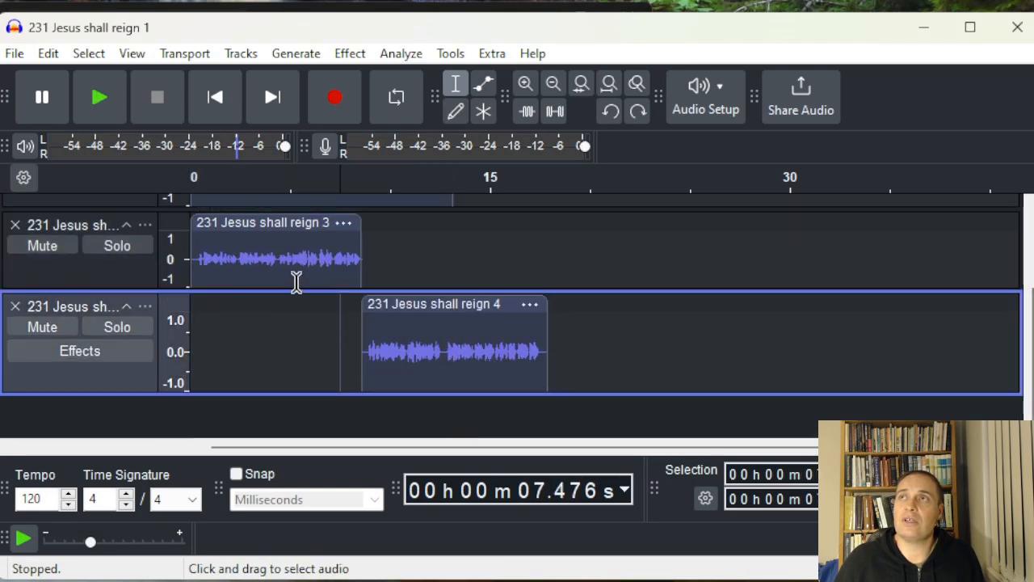
left_click_drag(556, 321, 171, 267)
scroll(316, 261, "up", 3)
scroll(340, 326, "down", 3)
Export the current selection as an MP3 named 231 Jesus shall reign 3-4.mp3
key("ctrl+shift+l")
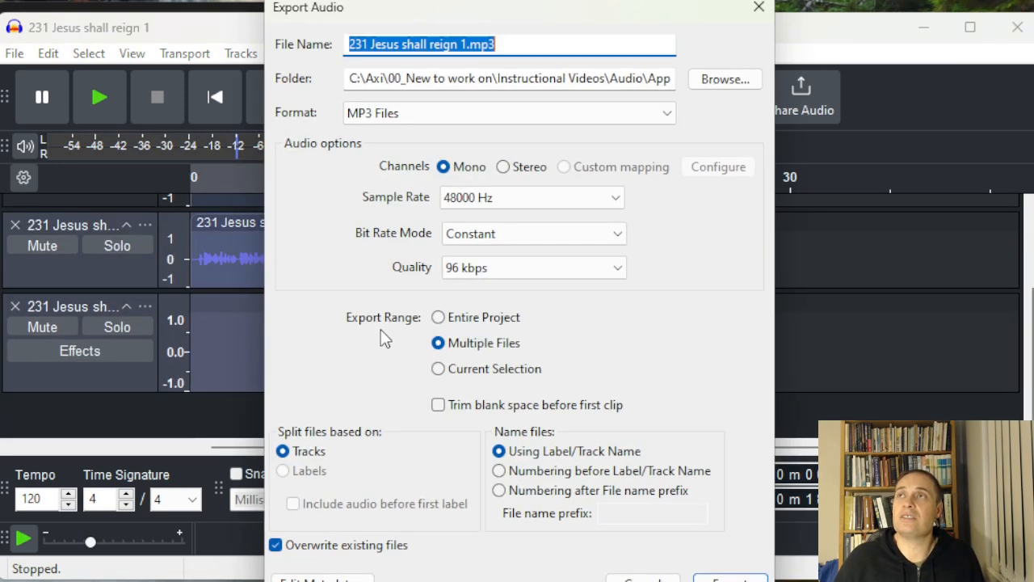
left_click(463, 45)
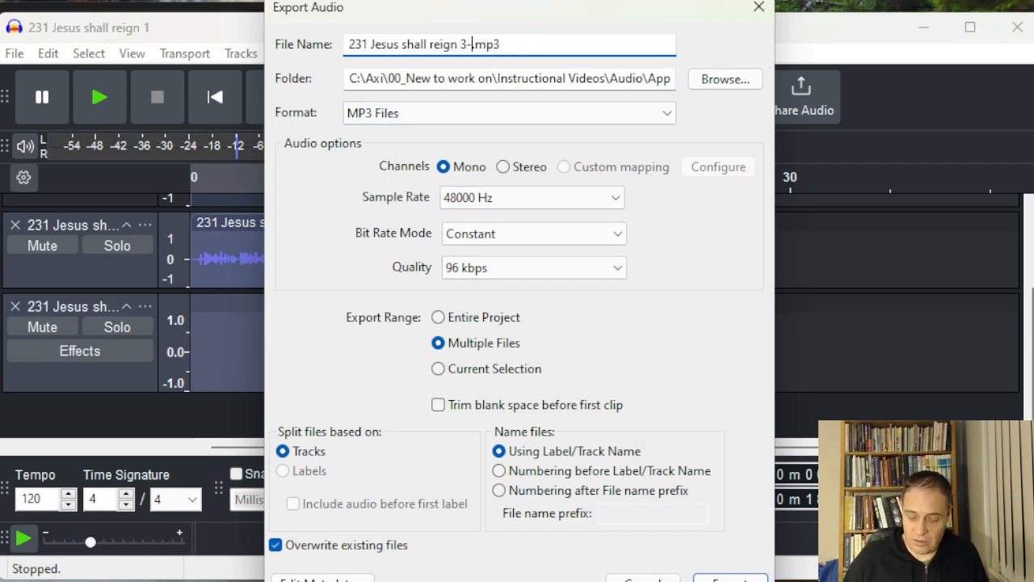
left_click_drag(530, 2, 534, 39)
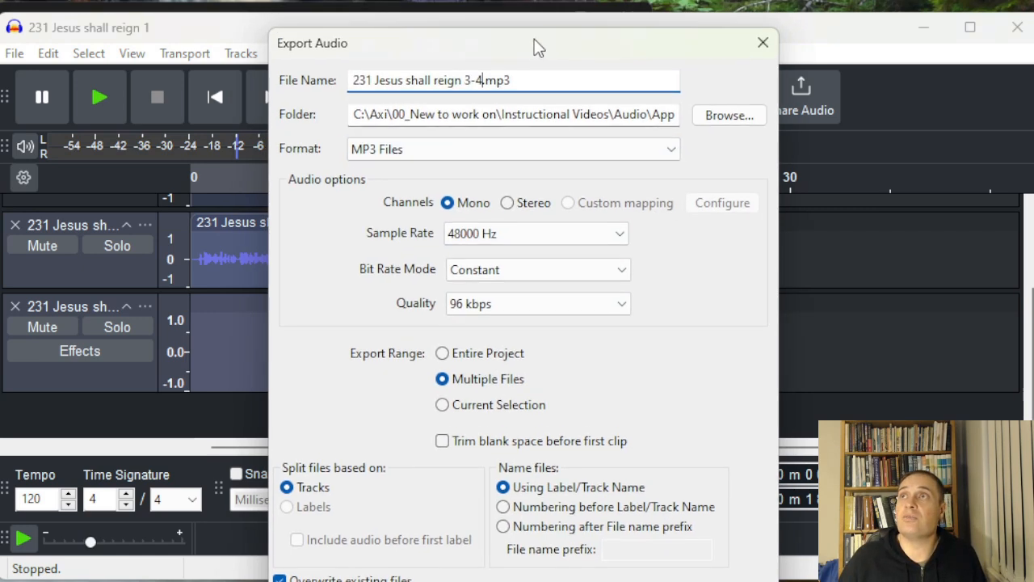
left_click(523, 410)
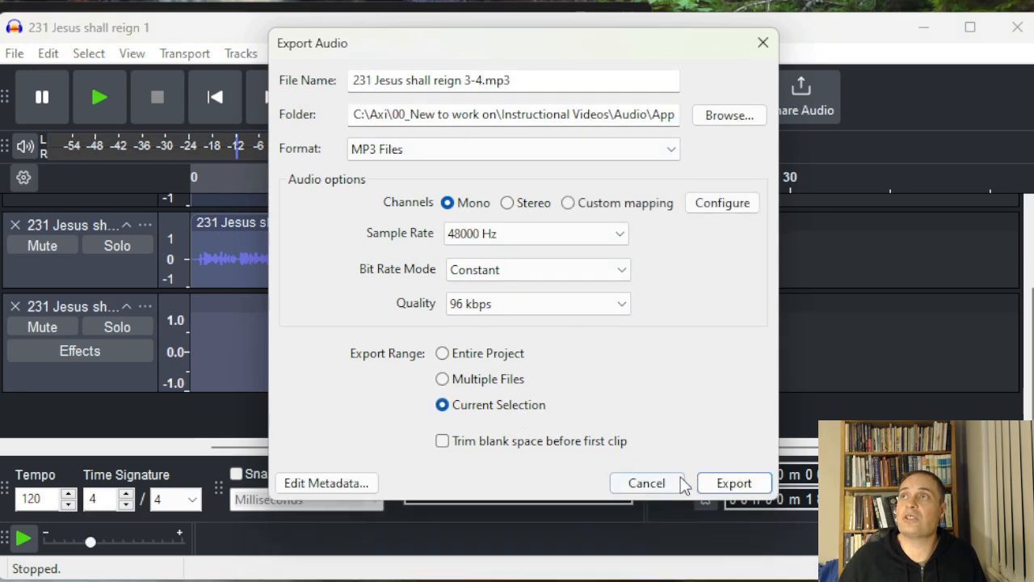
left_click(711, 483)
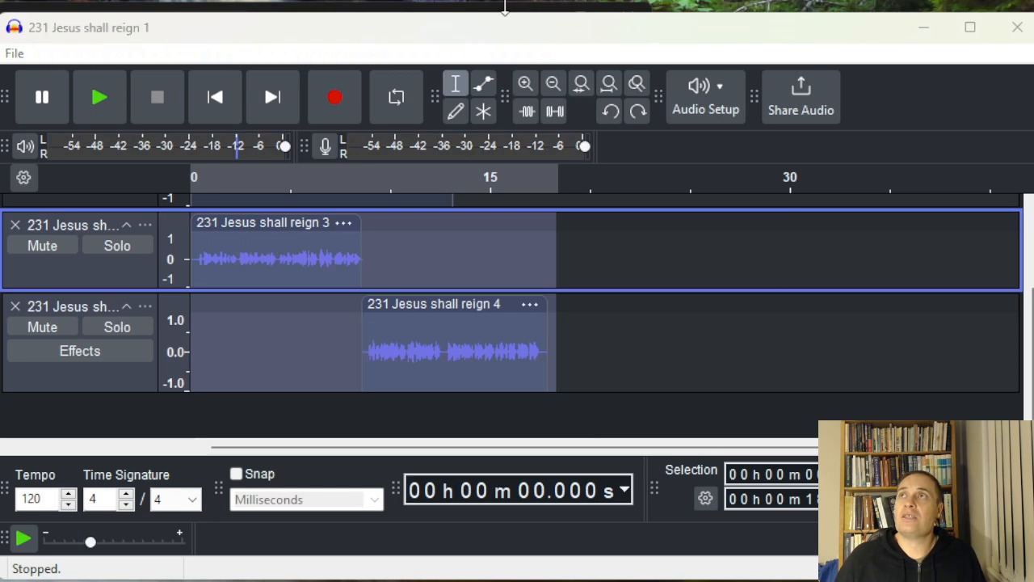
Browse the App and WAVs folders in the file explorer to check the exported files
key("alt+Tab")
left_click(465, 315)
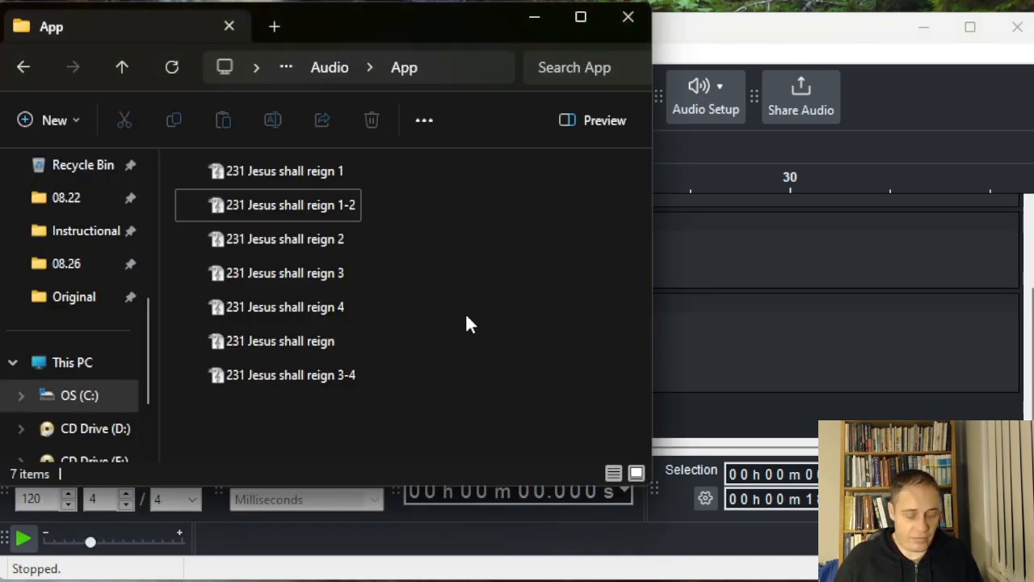
left_click(341, 183)
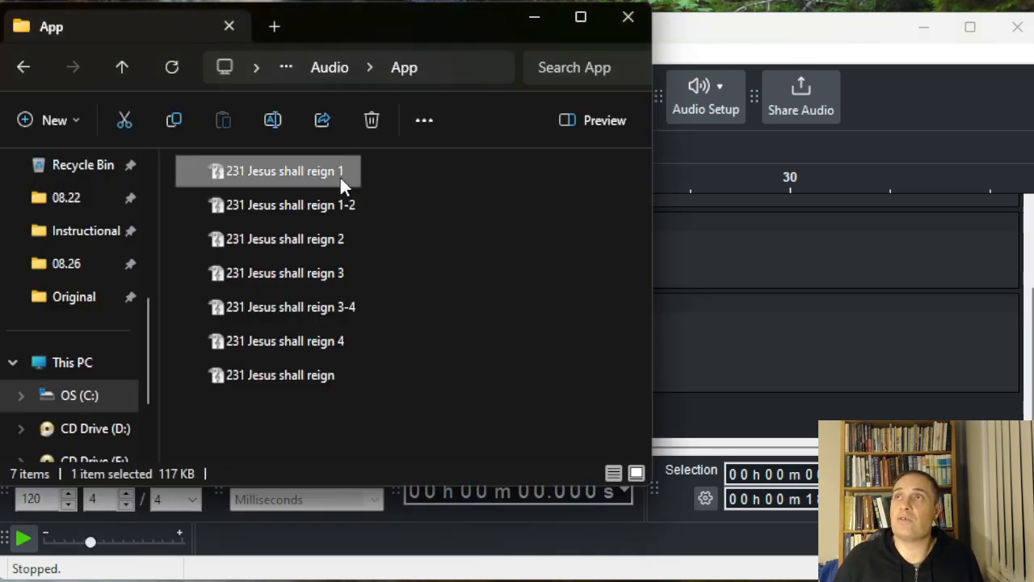
left_click(348, 204)
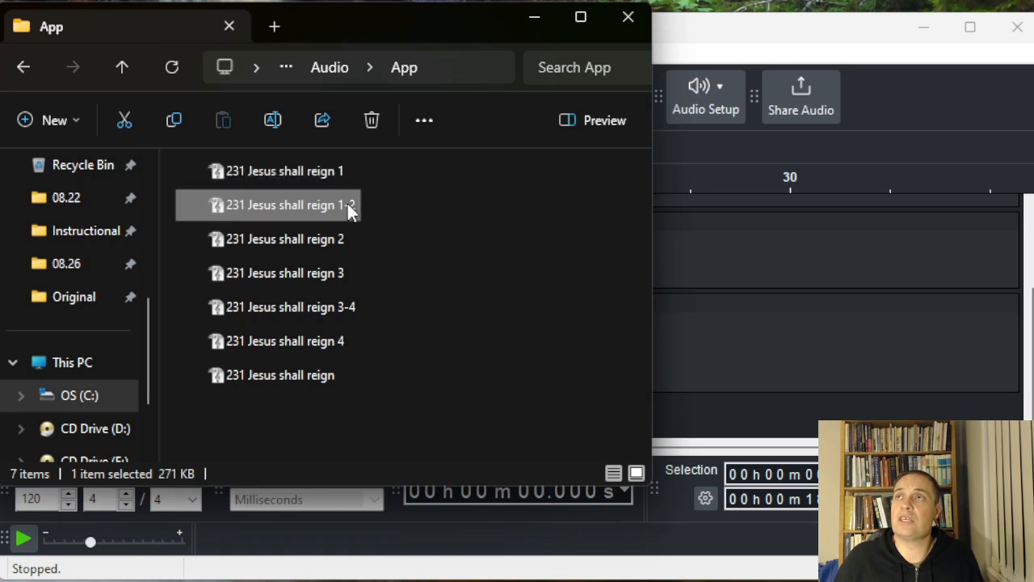
left_click(341, 240)
left_click(334, 274)
left_click(343, 310)
left_click(318, 386)
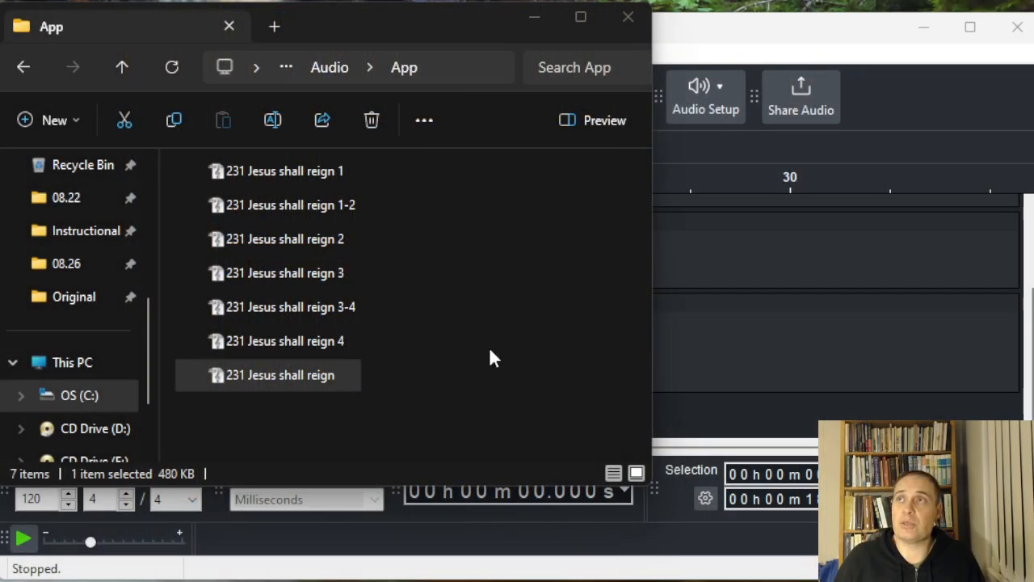
left_click(399, 331)
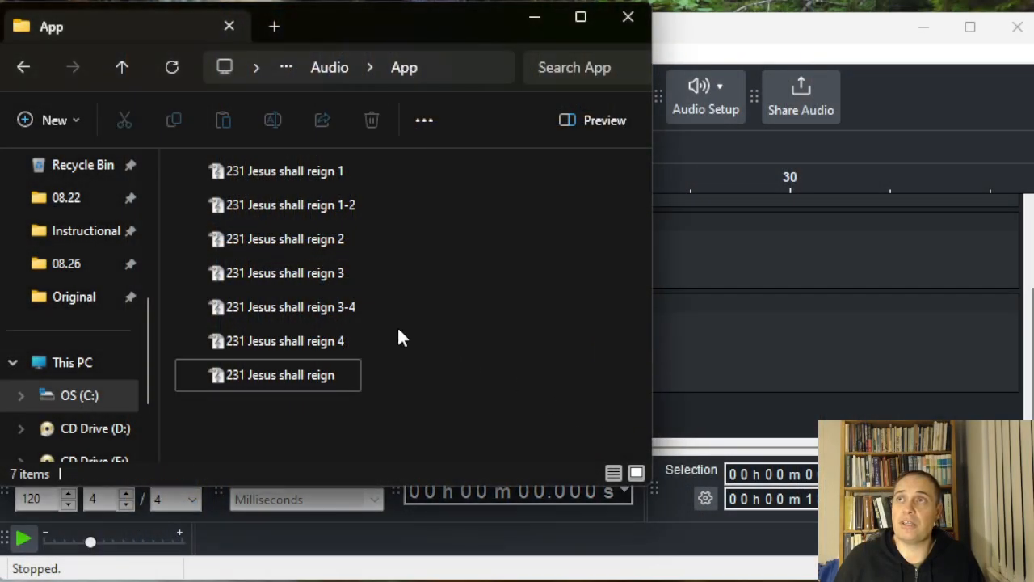
left_click(117, 69)
left_click(240, 242)
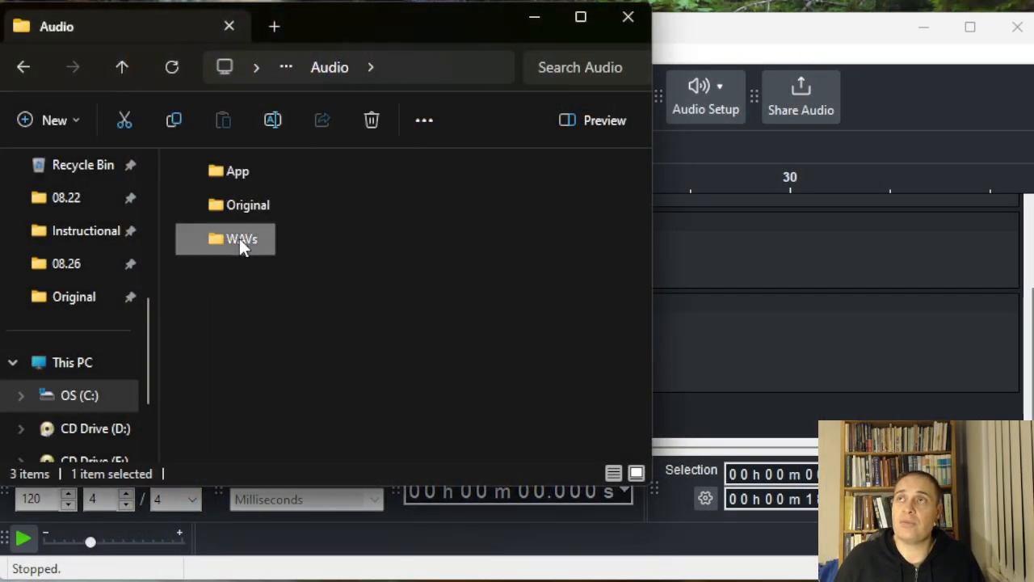
double_click(239, 238)
left_click(266, 172)
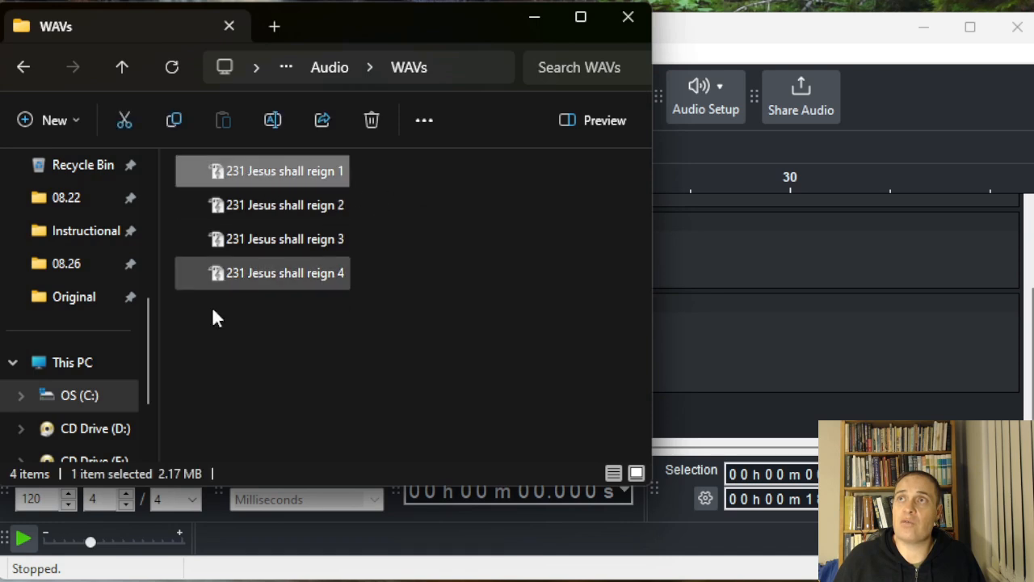
left_click(122, 74)
double_click(246, 171)
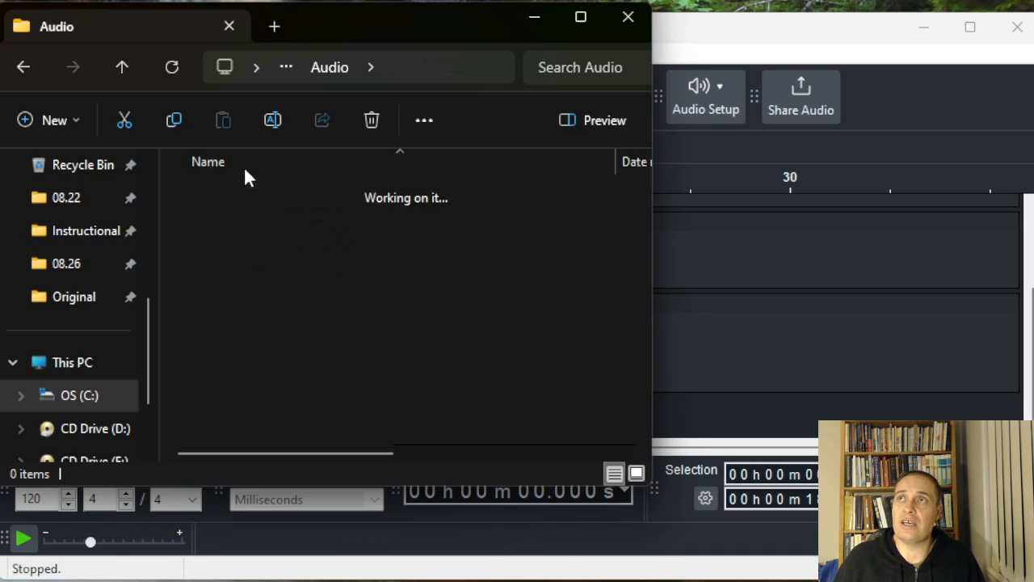
left_click(323, 172)
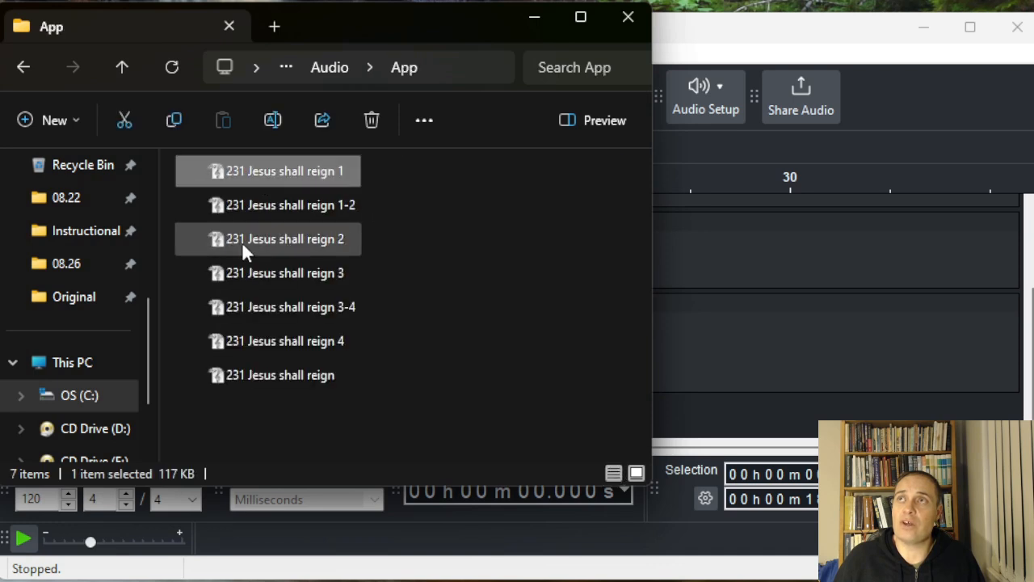